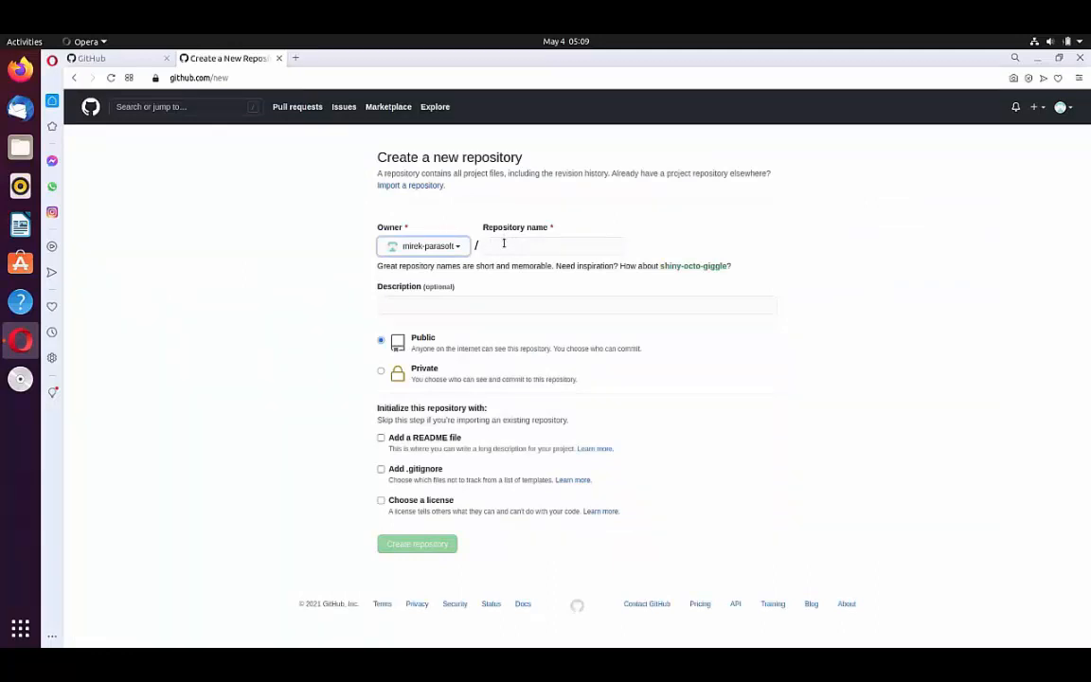
# Step: Create a public repository named GHDemo and open its page for uploading existing files
pyautogui.write('GHDemo')
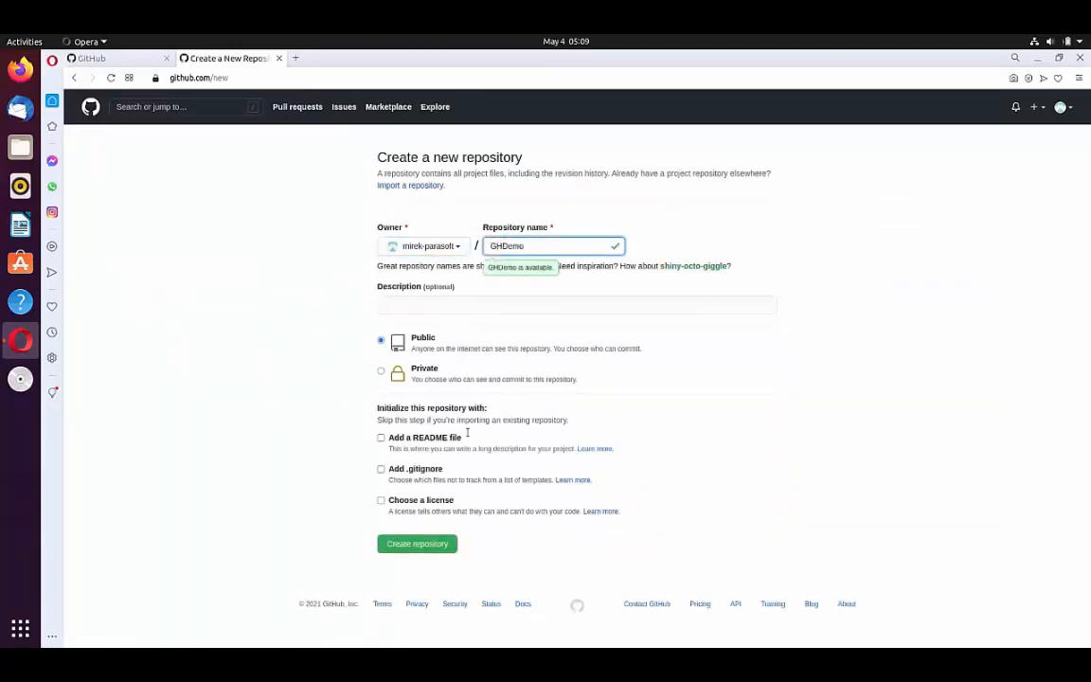
pyautogui.click(414, 546)
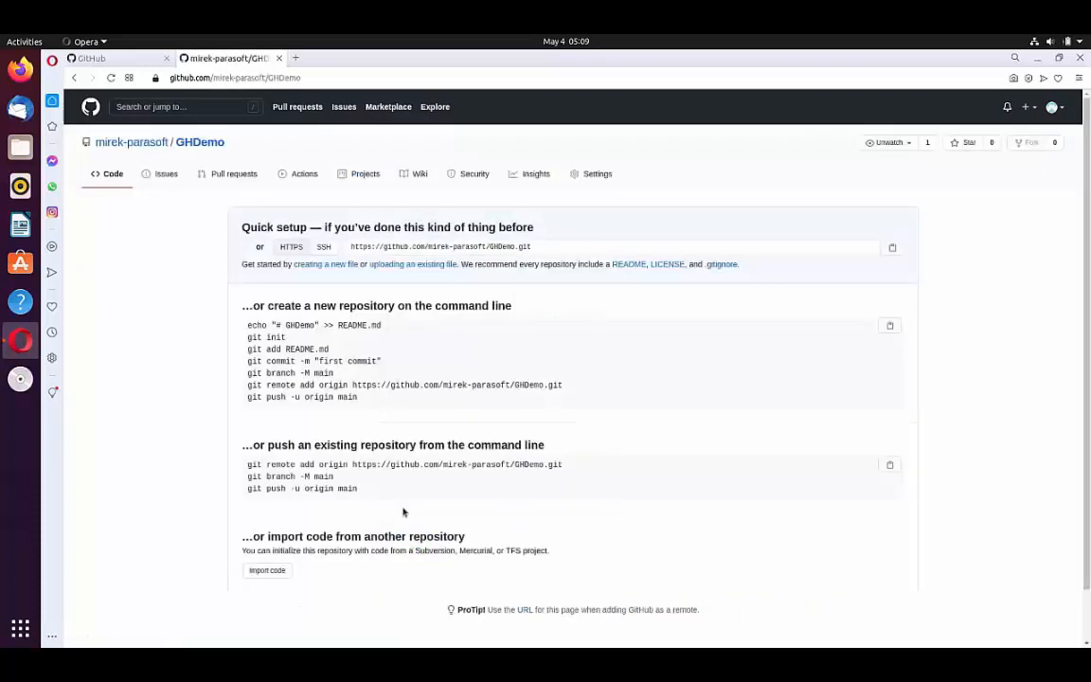
pyautogui.click(393, 265)
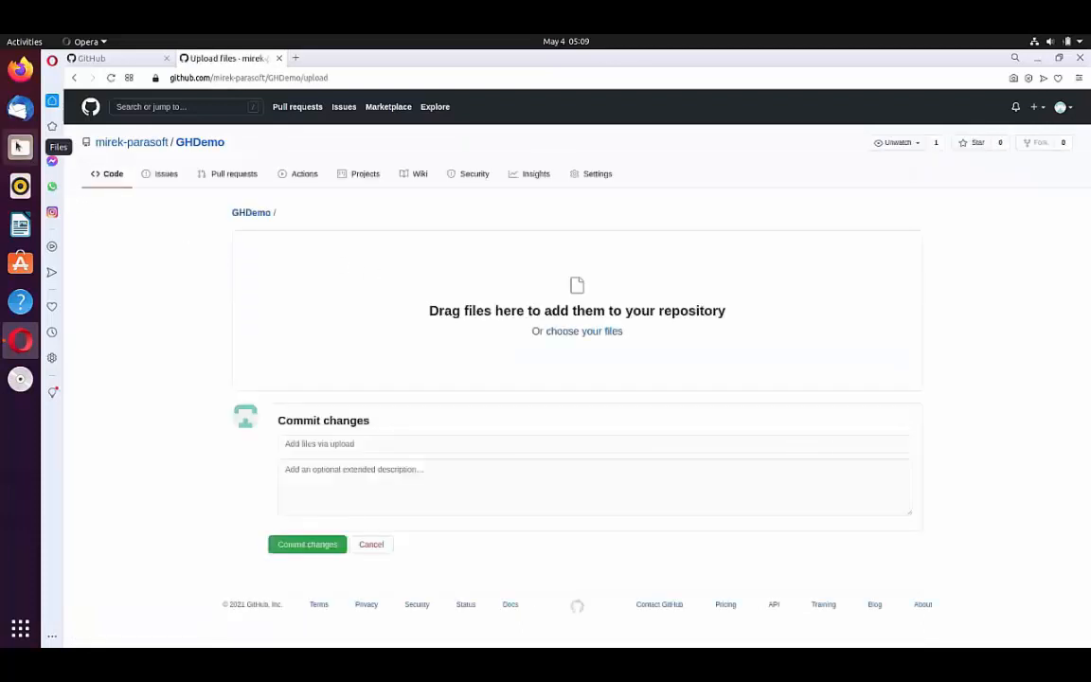
# Step: Open the file manager and go to the Parasoft/cpptest/examples/Timer folder in Home
pyautogui.click(18, 146)
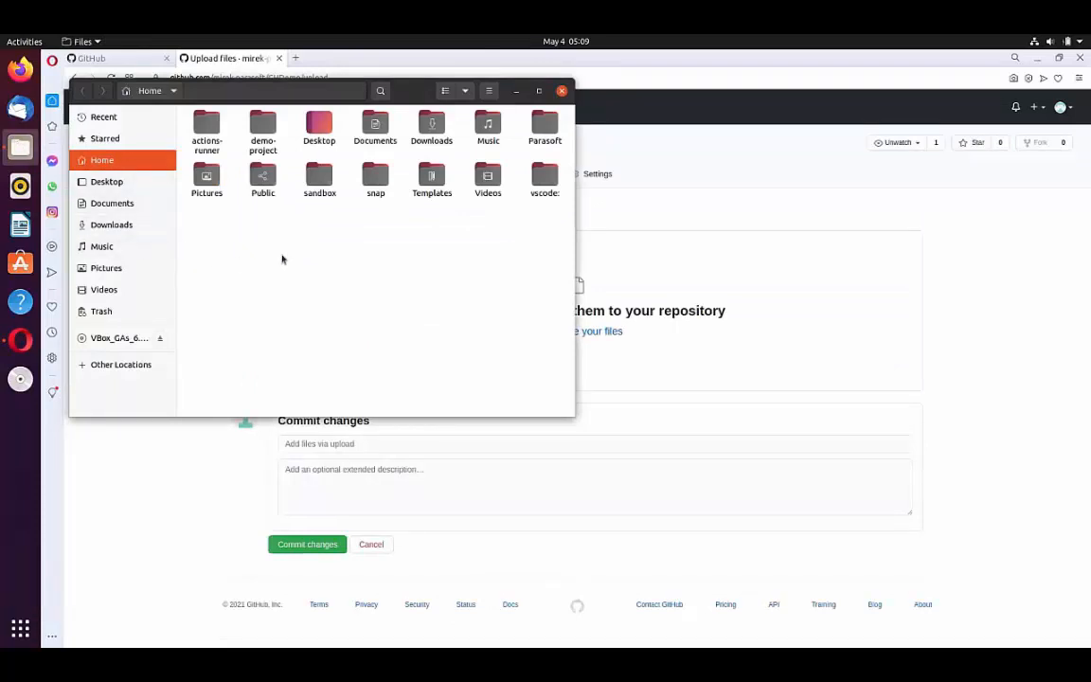
pyautogui.click(546, 129)
pyautogui.doubleClick(547, 129)
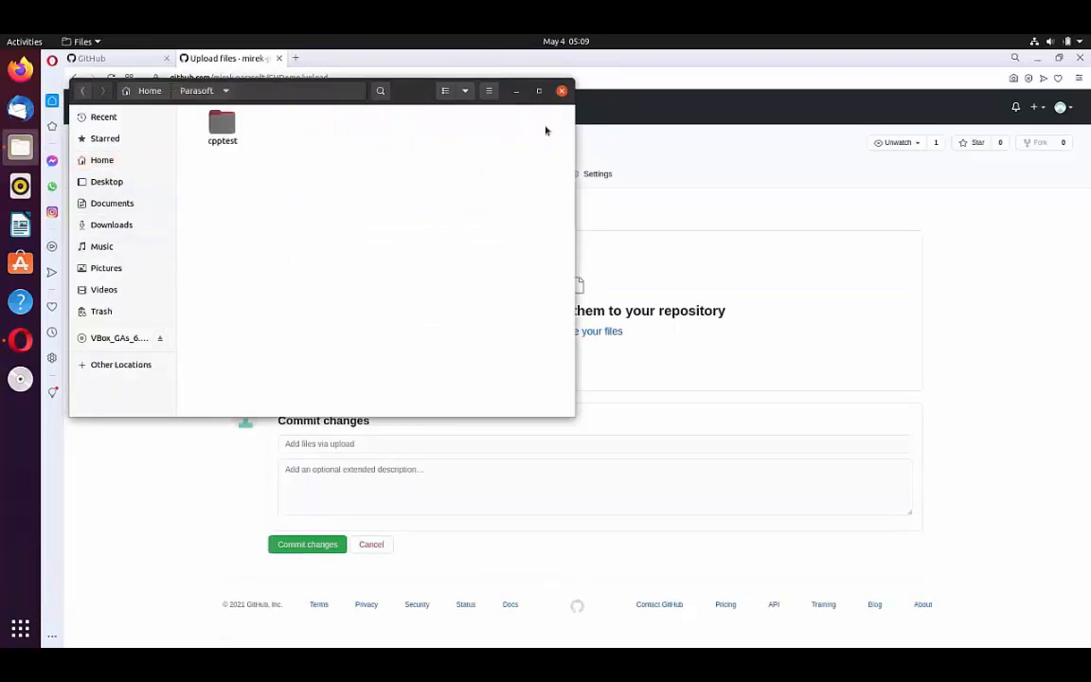
pyautogui.doubleClick(233, 139)
pyautogui.click(259, 180)
pyautogui.doubleClick(260, 180)
pyautogui.click(478, 128)
pyautogui.doubleClick(478, 128)
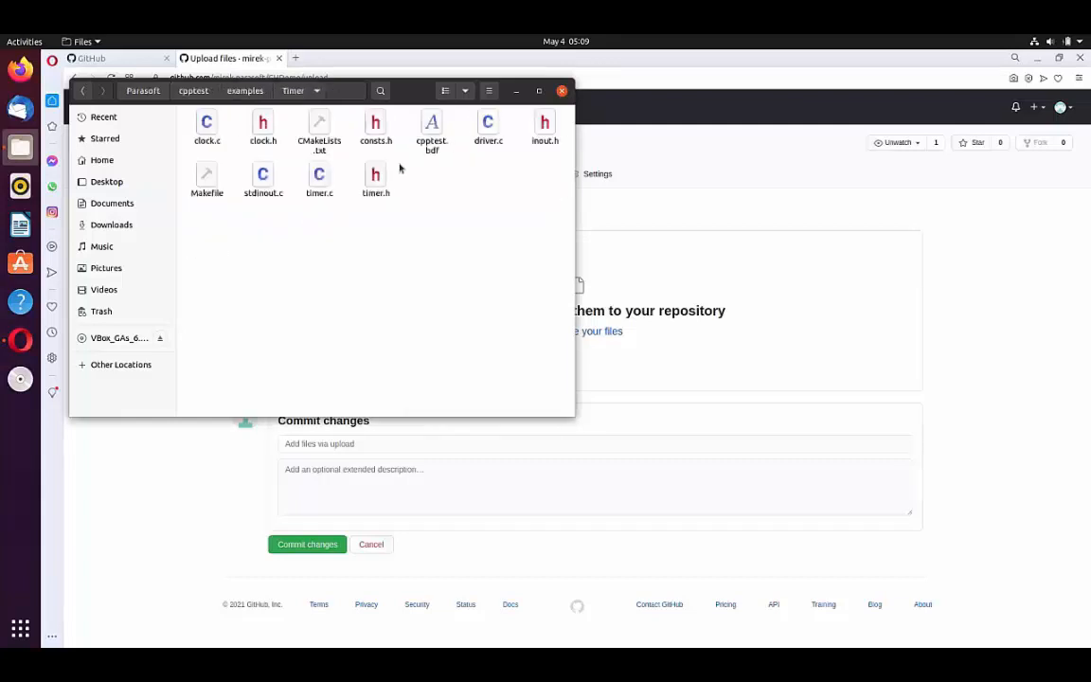
# Step: Upload all files of the Timer folder to the GHDemo repository and commit them
pyautogui.click(187, 128)
pyautogui.keyDown('shift'); pyautogui.click(379, 175); pyautogui.keyUp('shift')
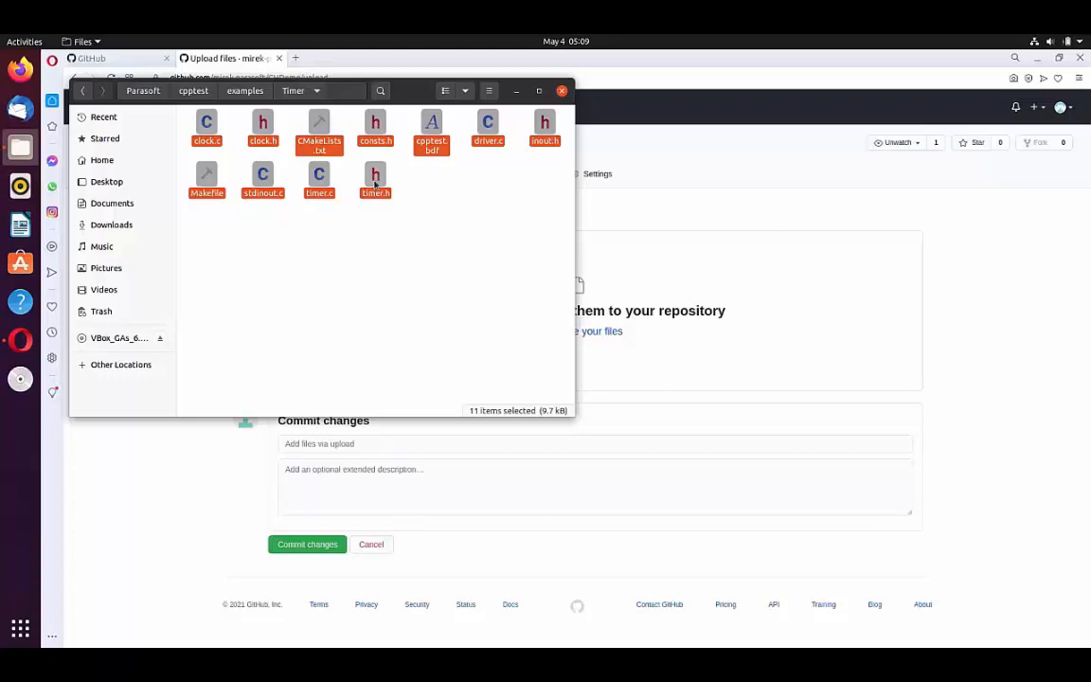
pyautogui.moveTo(375, 184); pyautogui.dragTo(780, 342)
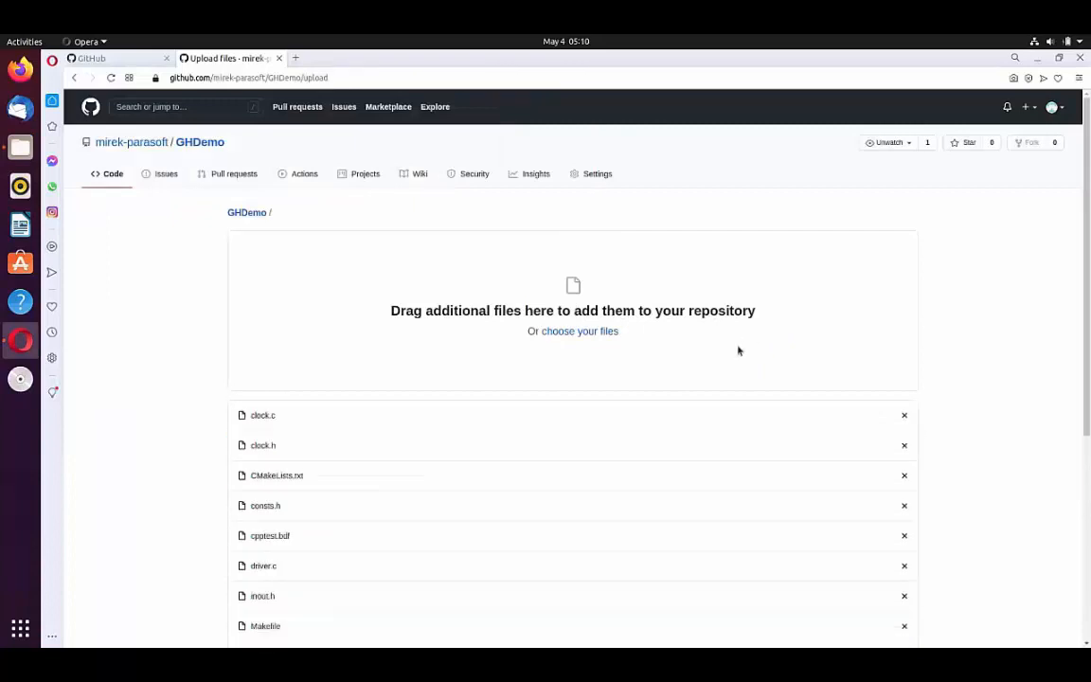
pyautogui.scroll(-5, 738, 350)
pyautogui.click(303, 551)
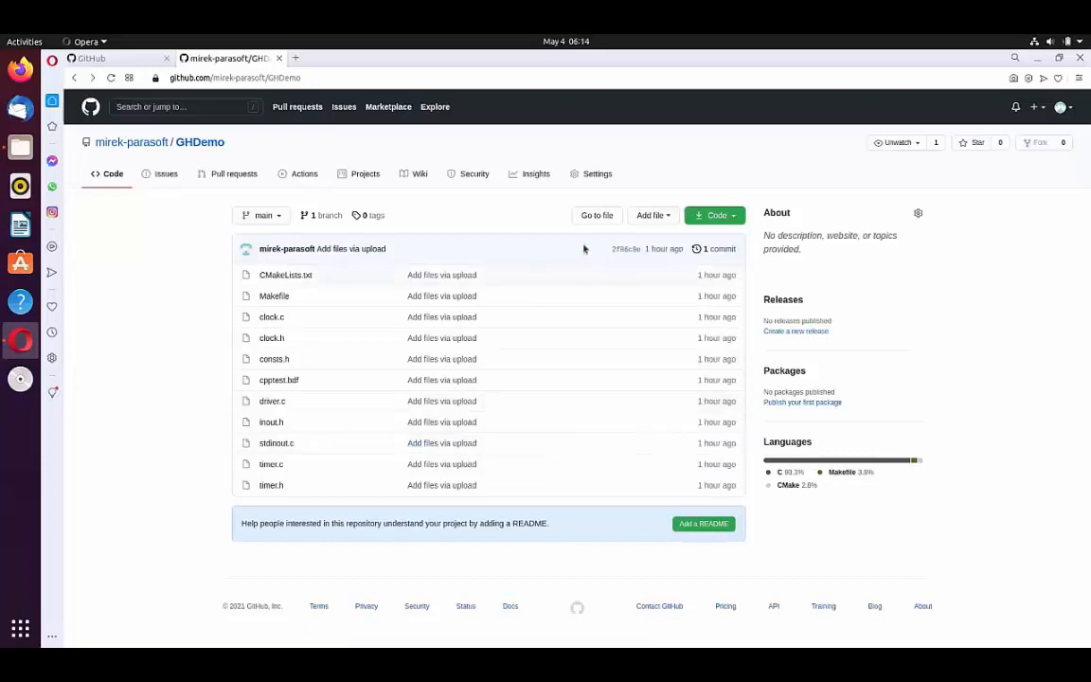
# Step: Start adding a self-hosted runner in the Actions settings of the GHDemo repository
pyautogui.click(596, 174)
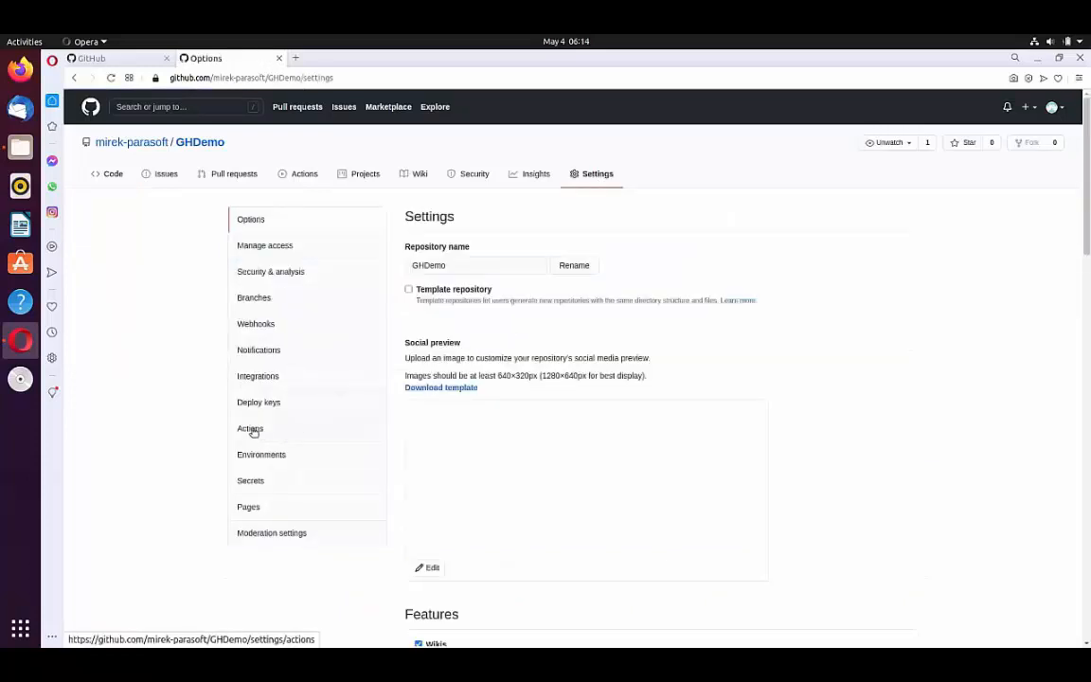
pyautogui.click(250, 429)
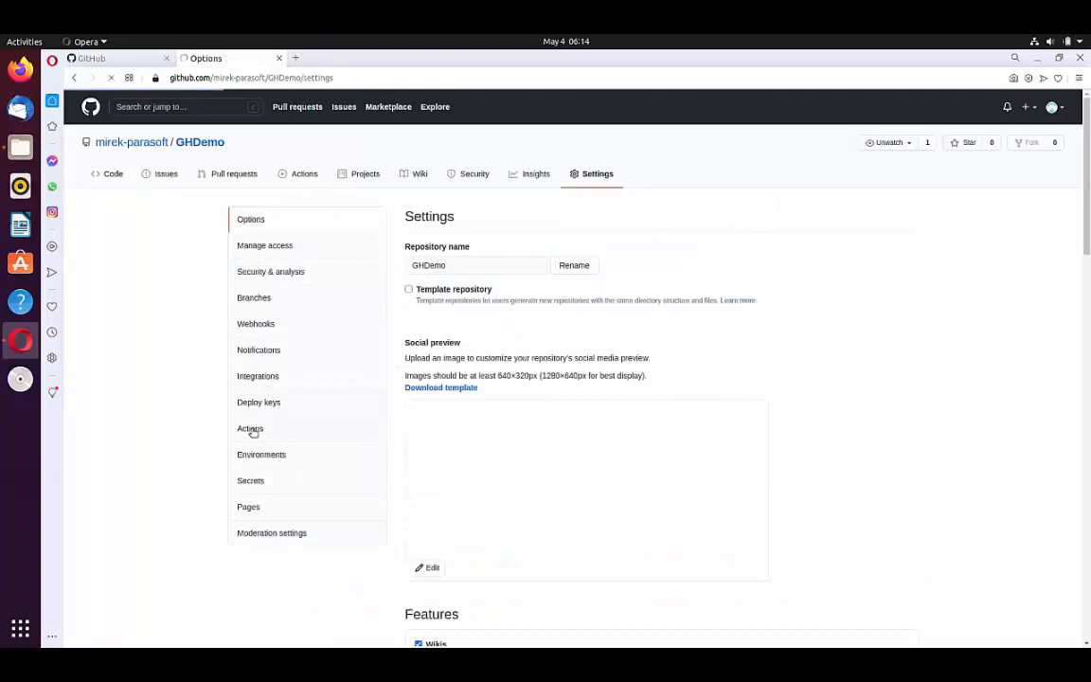
pyautogui.scroll(-5, 720, 412)
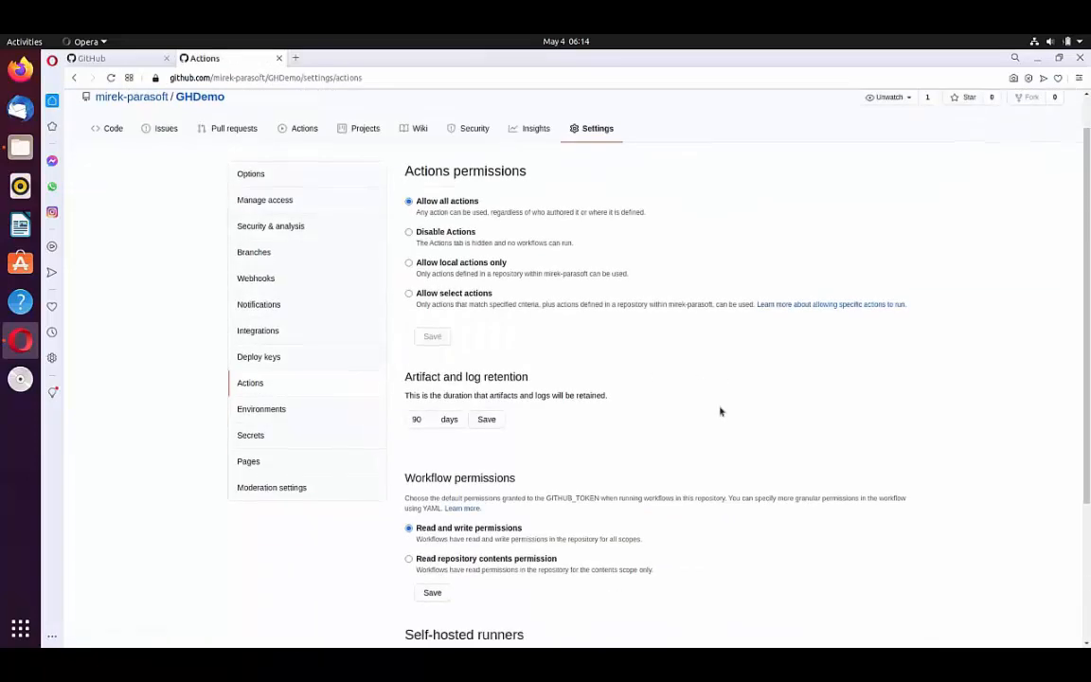
pyautogui.click(649, 532)
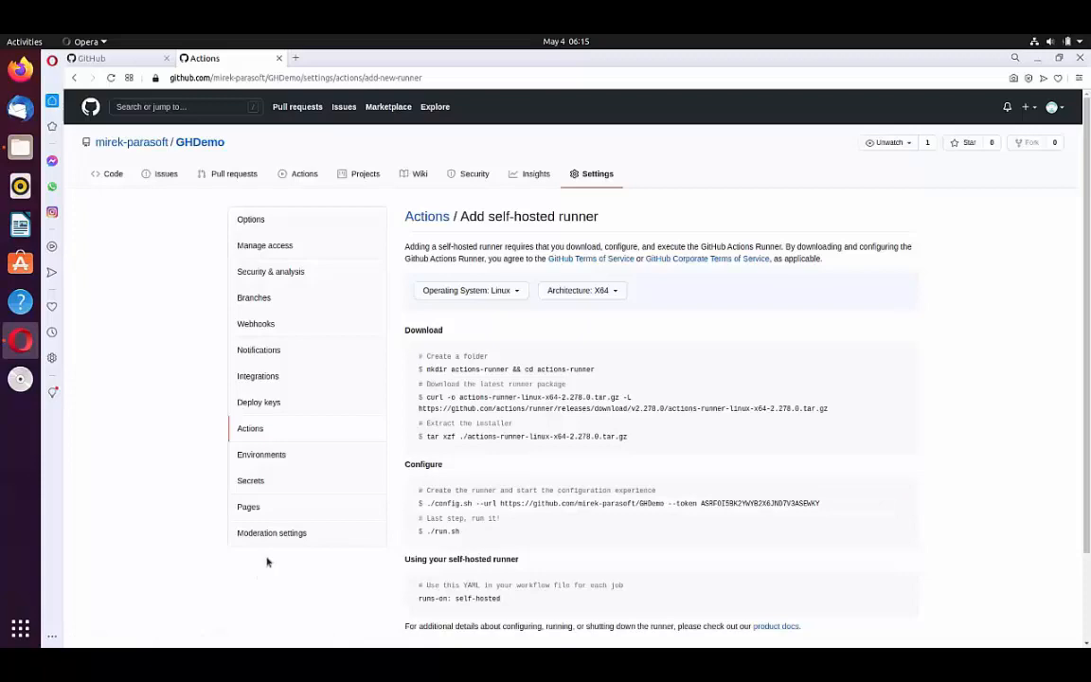
# Step: Open a terminal and arrange its window beside the restored browser window so the runner instructions stay visible
pyautogui.click(20, 630)
pyautogui.write('term')
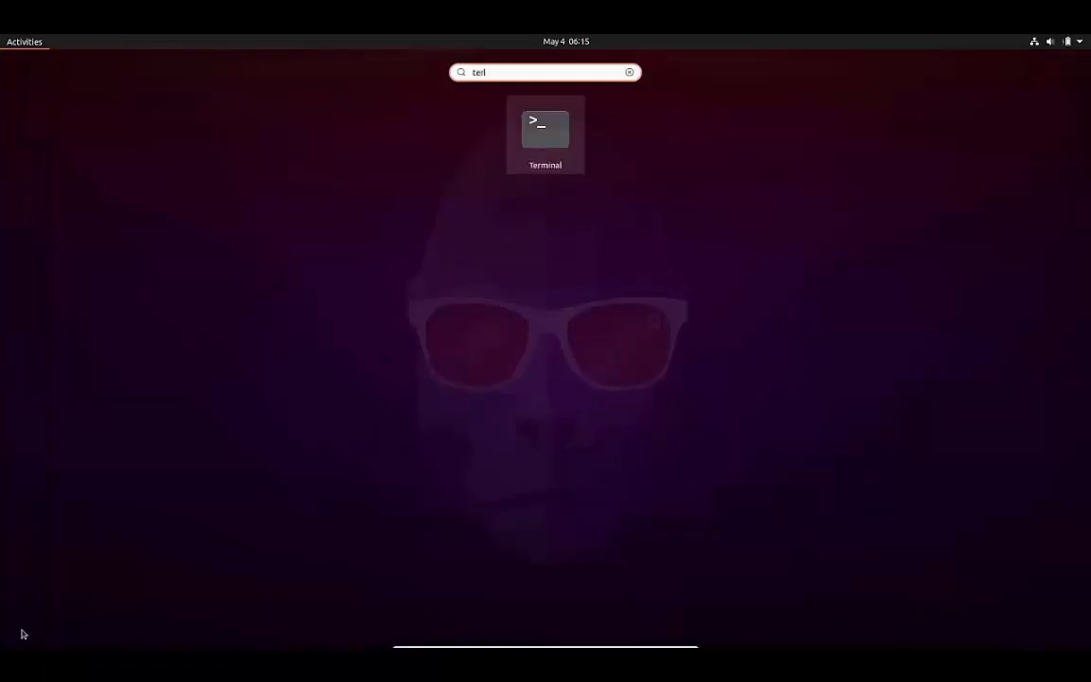
pyautogui.press('Return')
pyautogui.click(1058, 59)
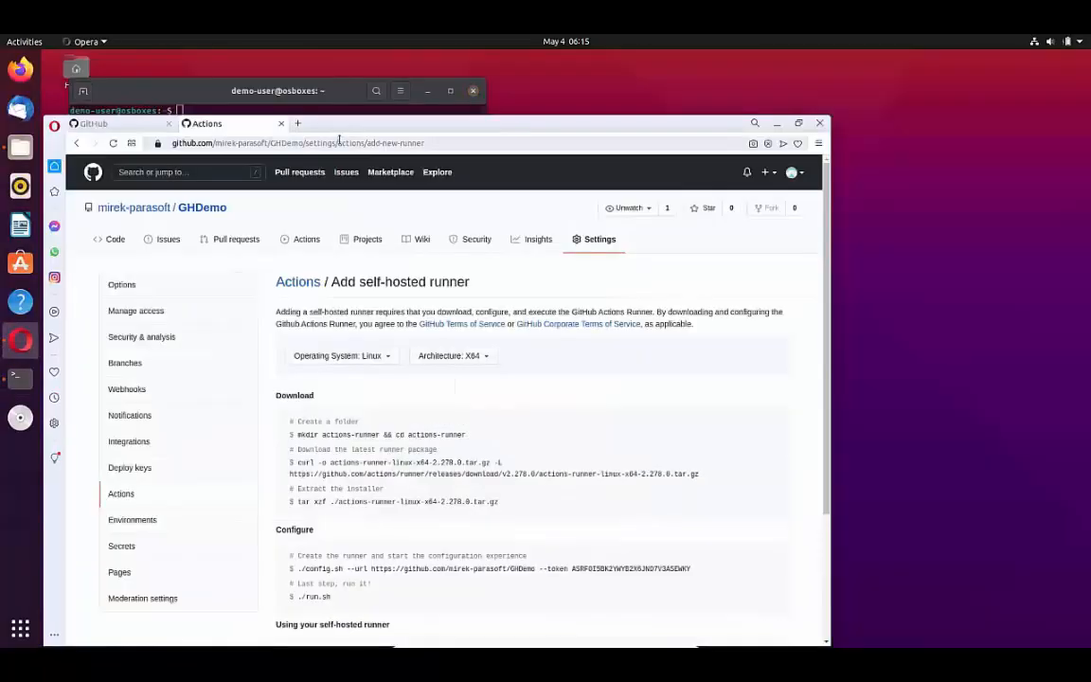
pyautogui.moveTo(278, 90); pyautogui.dragTo(883, 64)
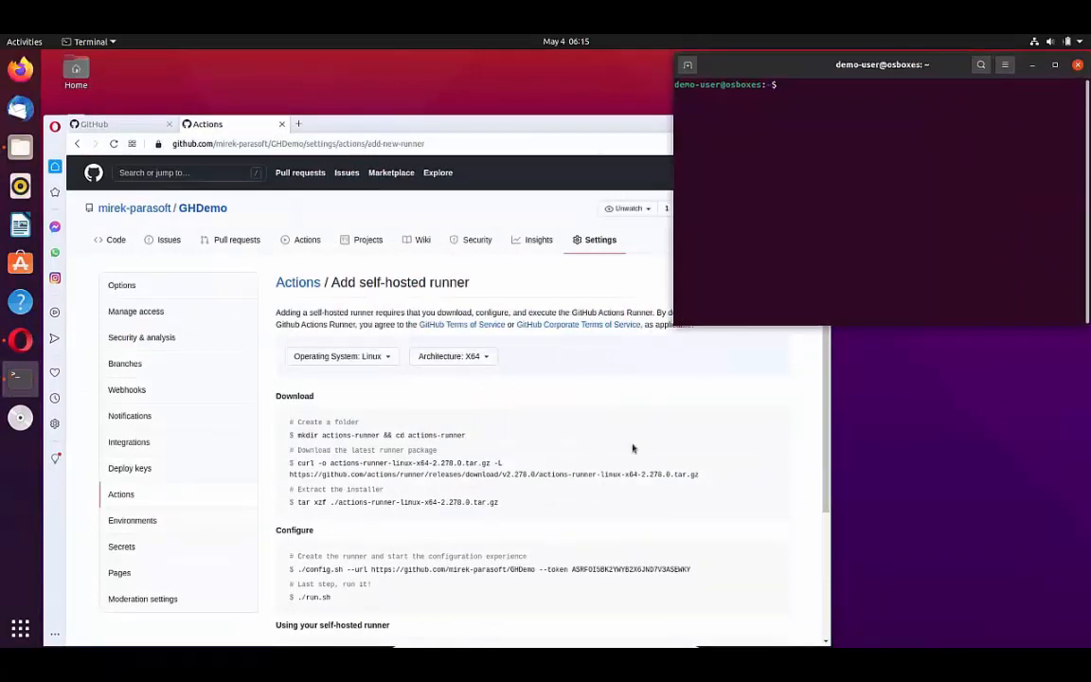
# Step: Copy the folder command from the runner instructions and run mkdir actions-runner && cd actions-runner in the terminal
pyautogui.click(774, 434)
pyautogui.rightClick(895, 239)
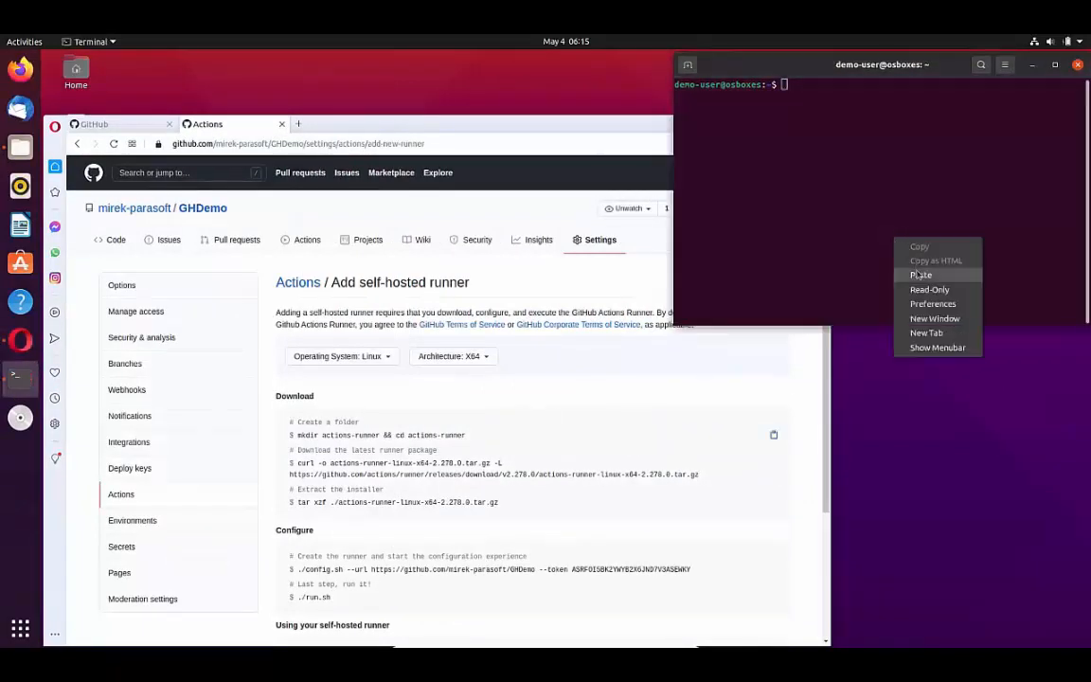
pyautogui.click(919, 275)
pyautogui.press('Return')
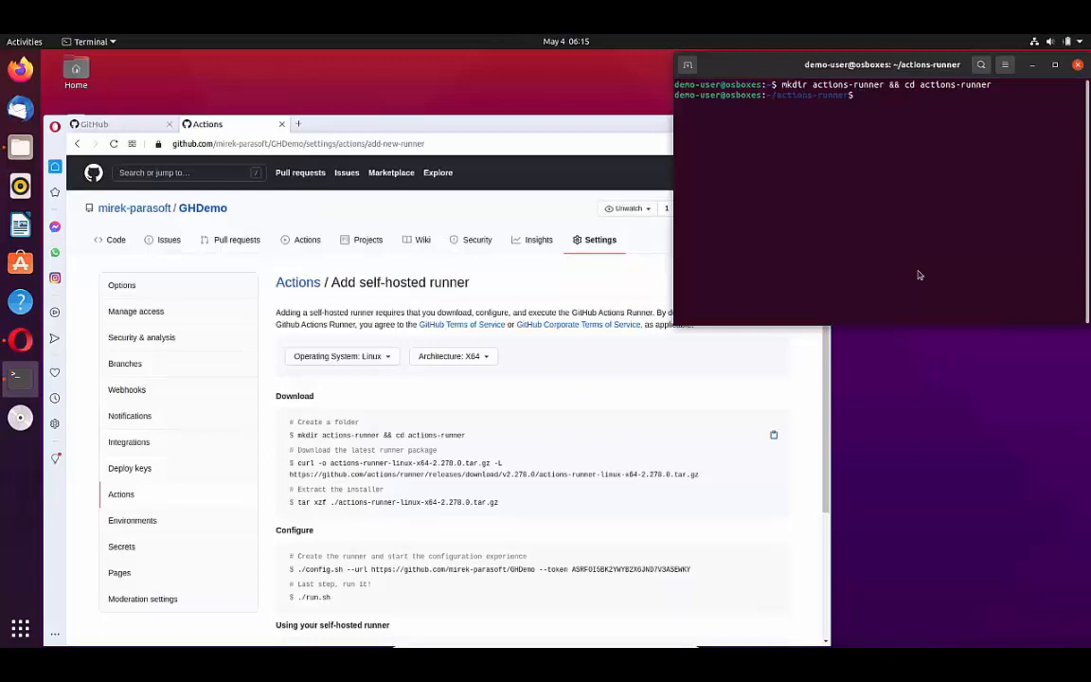
# Step: Download the runner package actions-runner-linux-x64-2.278.0.tar.gz by running the copied curl command in the terminal
pyautogui.moveTo(738, 468)
pyautogui.click(771, 466)
pyautogui.rightClick(894, 242)
pyautogui.click(919, 275)
pyautogui.press('Return')
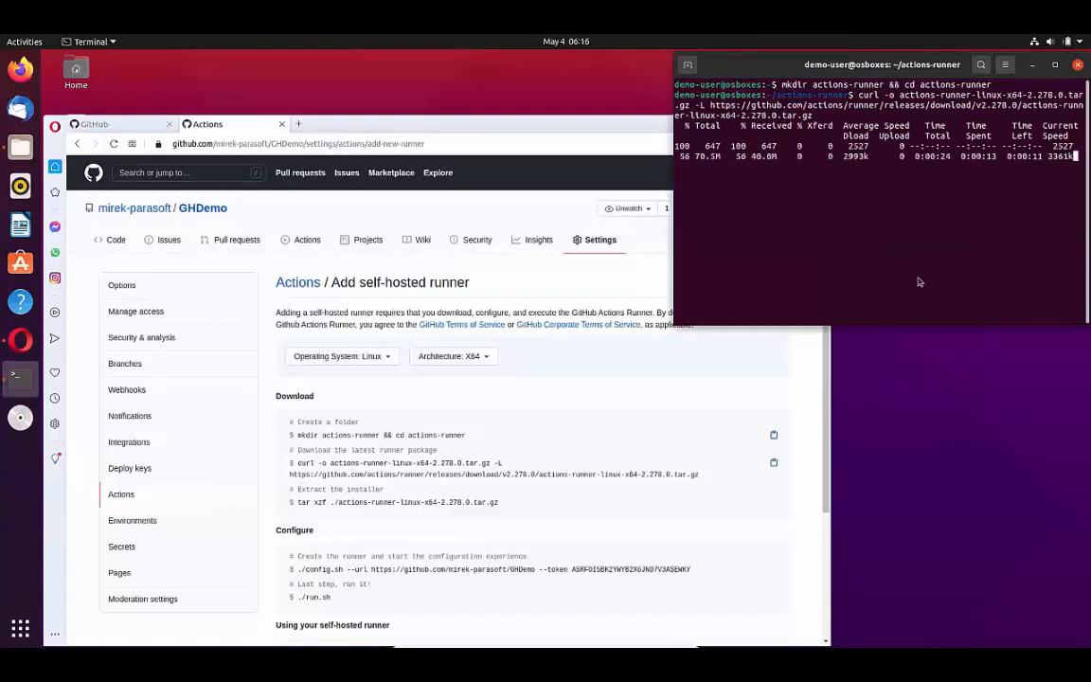
# Step: Extract the runner installer by running tar xzf ./actions-runner-linux-x64-2.278.0.tar.gz in the terminal
pyautogui.rightClick(883, 245)
pyautogui.click(907, 281)
pyautogui.press('Return')
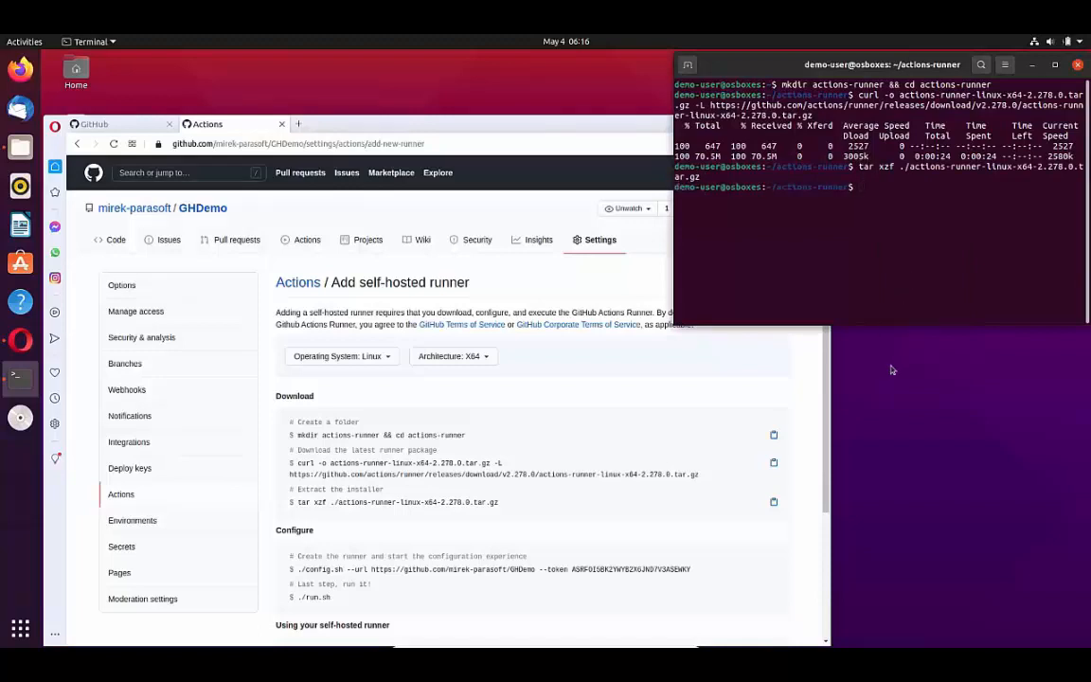
# Step: Copy the ./config.sh command with the GHDemo repository URL and registration token, and run it in the terminal
pyautogui.click(773, 569)
pyautogui.rightClick(910, 282)
pyautogui.click(930, 317)
pyautogui.press('Return')
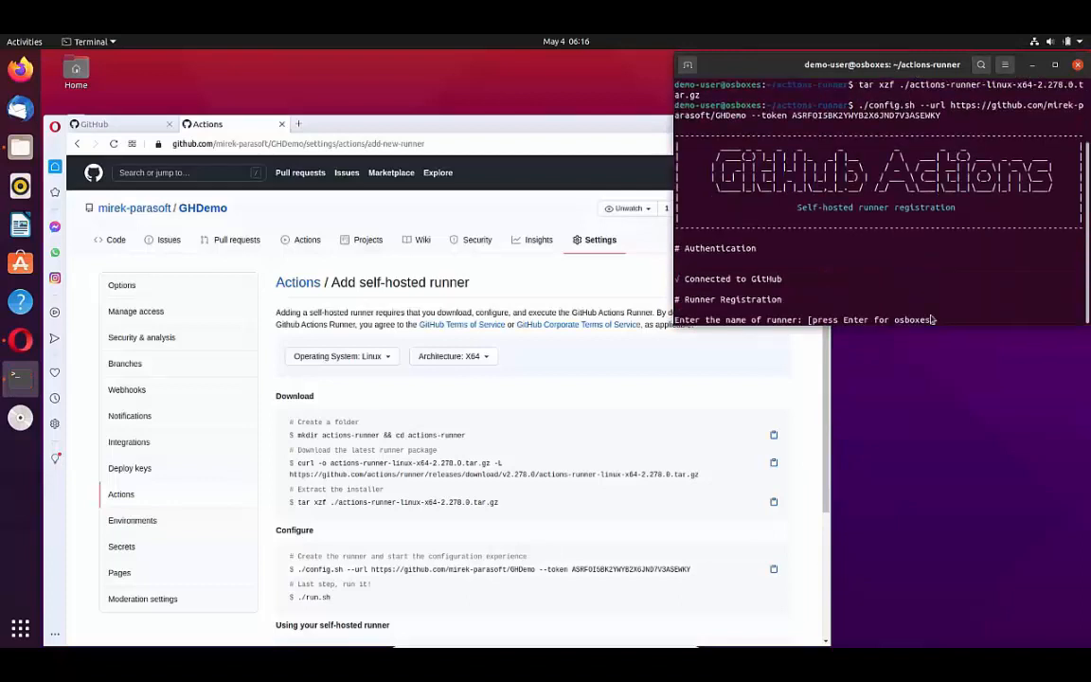
# Step: Name the runner demo-worker, skip additional labels and accept the default work folder _work
pyautogui.write('demo-worker')
pyautogui.press('Return')
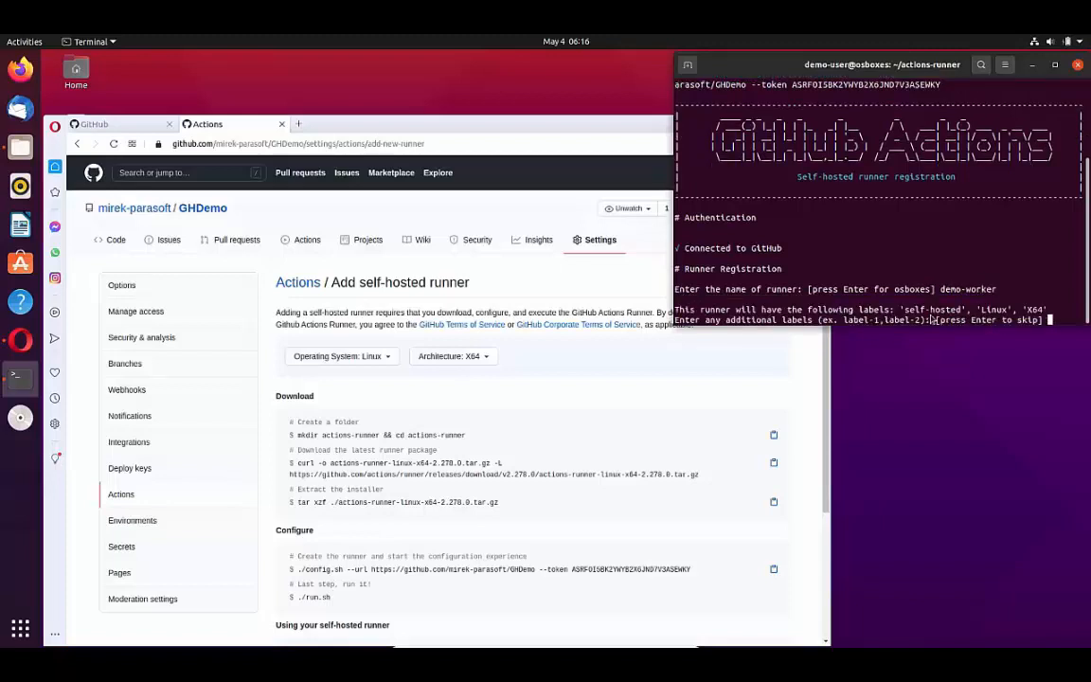
pyautogui.press('Return')
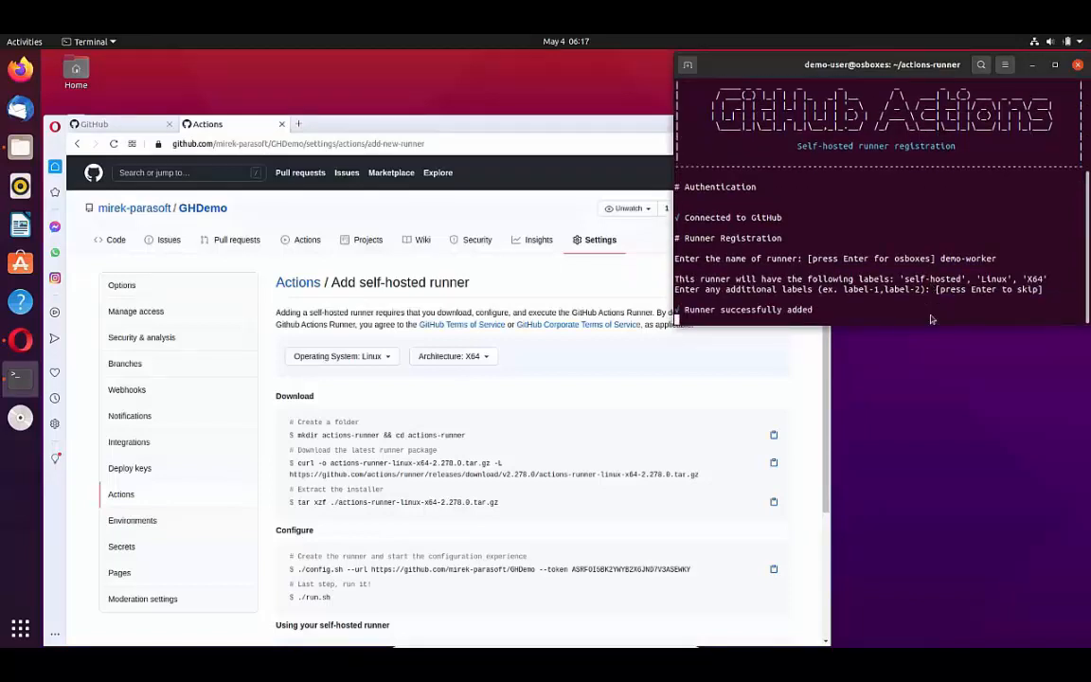
pyautogui.press('Return')
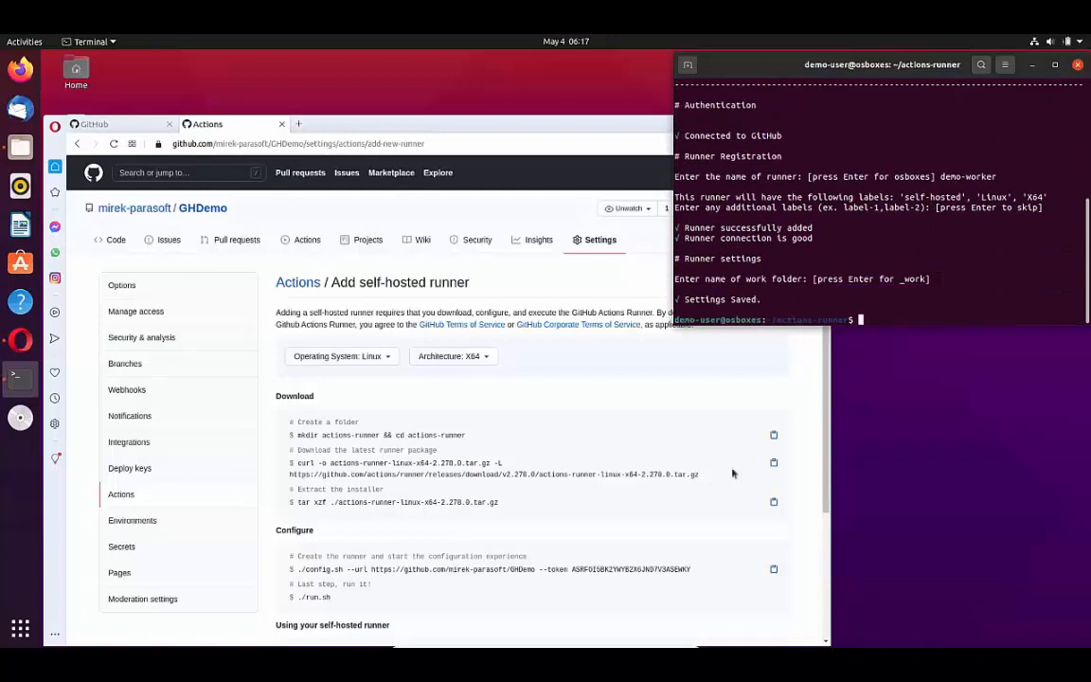
# Step: Start the self-hosted runner by running ./run.sh in the terminal
pyautogui.rightClick(951, 306)
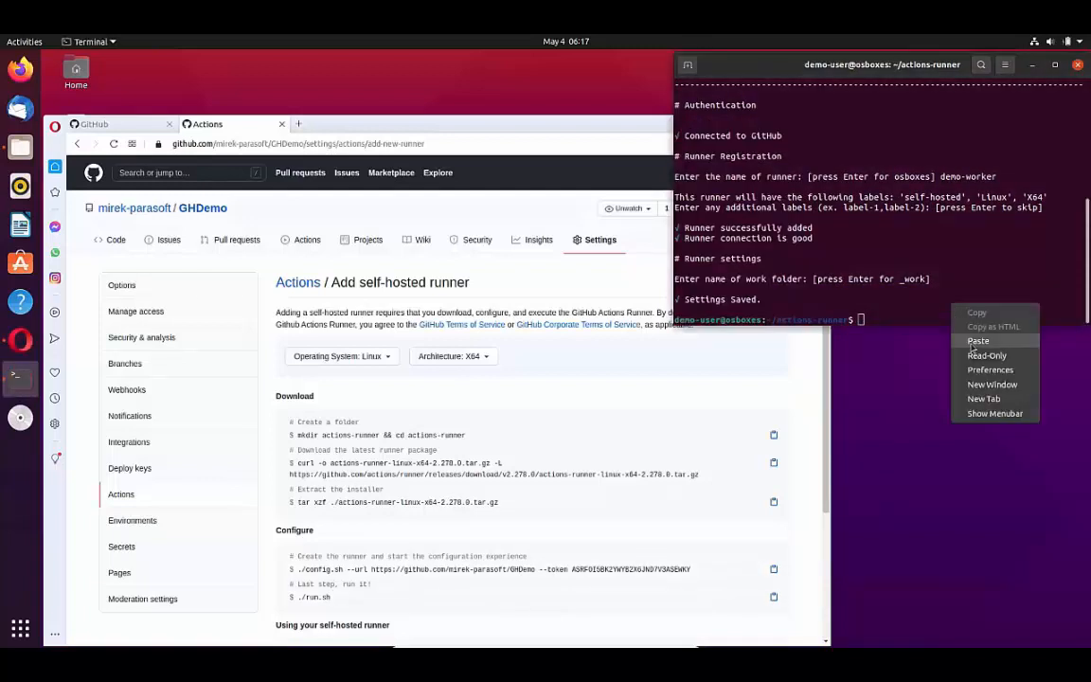
pyautogui.click(971, 341)
pyautogui.press('Return')
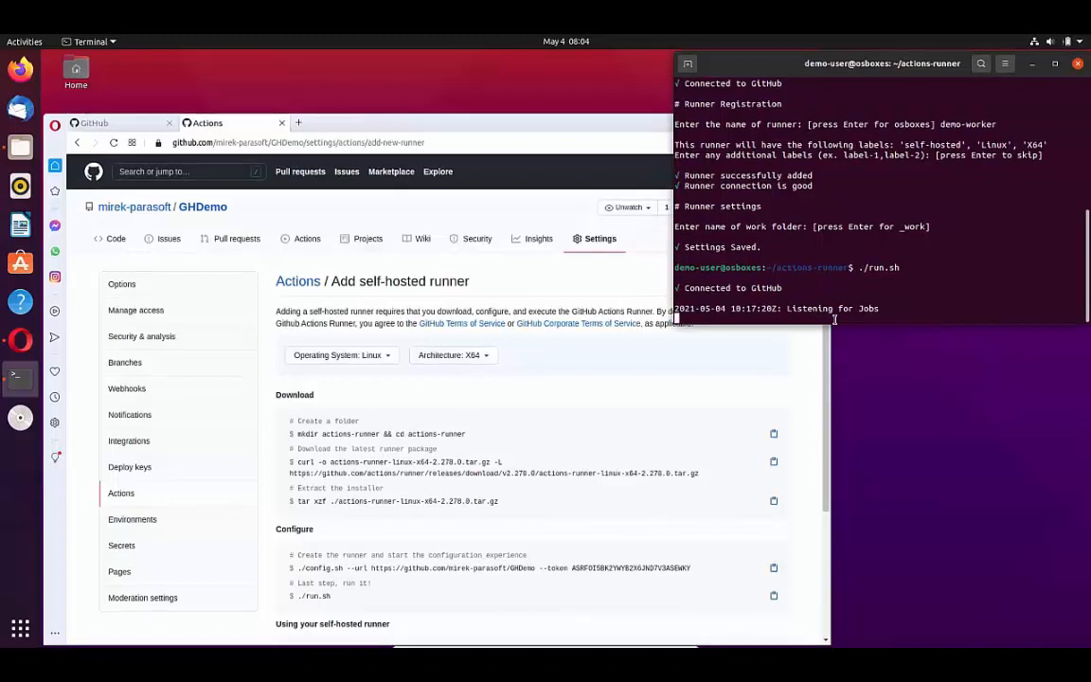
# Step: Return to the browser, maximize it and start setting up a custom workflow in the repository's Actions
pyautogui.click(644, 124)
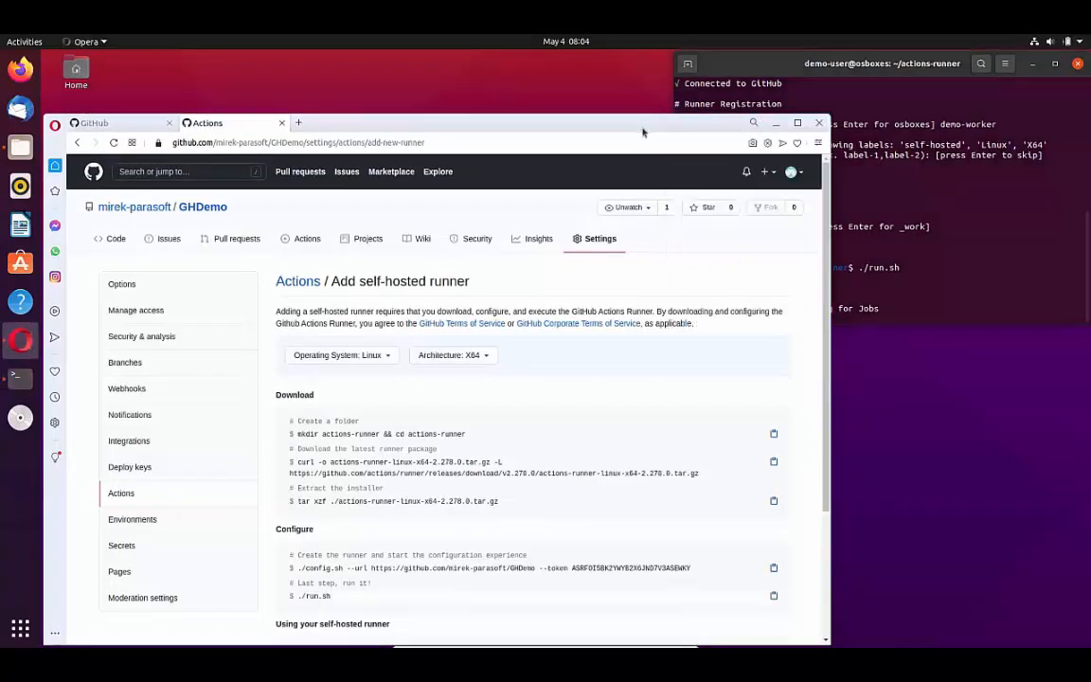
pyautogui.click(797, 124)
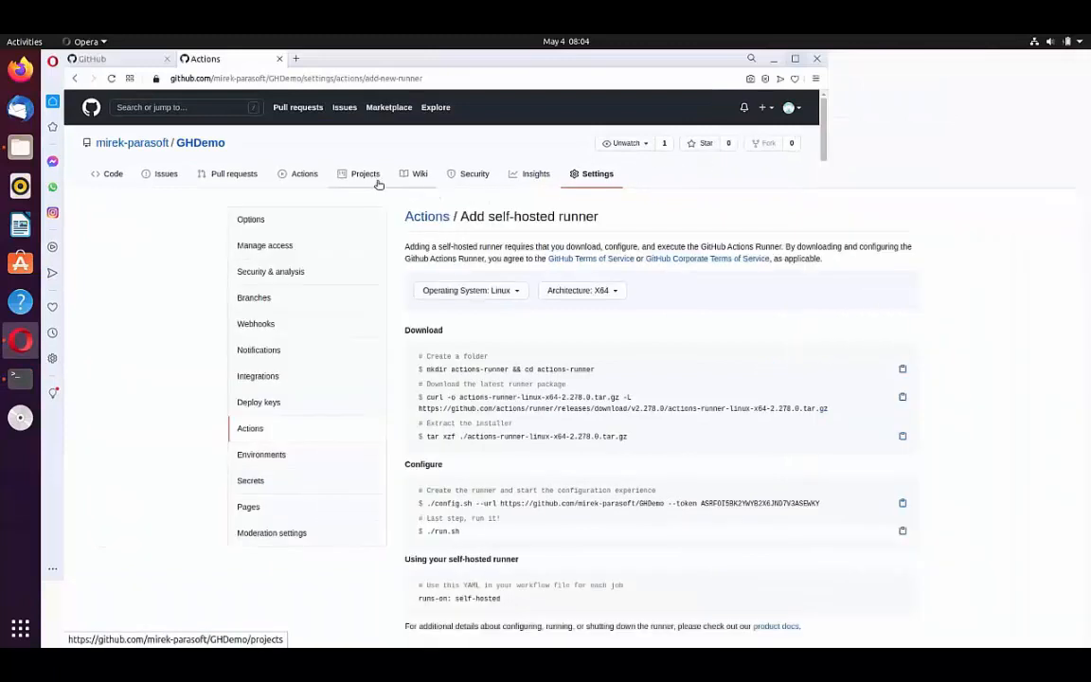
pyautogui.click(301, 176)
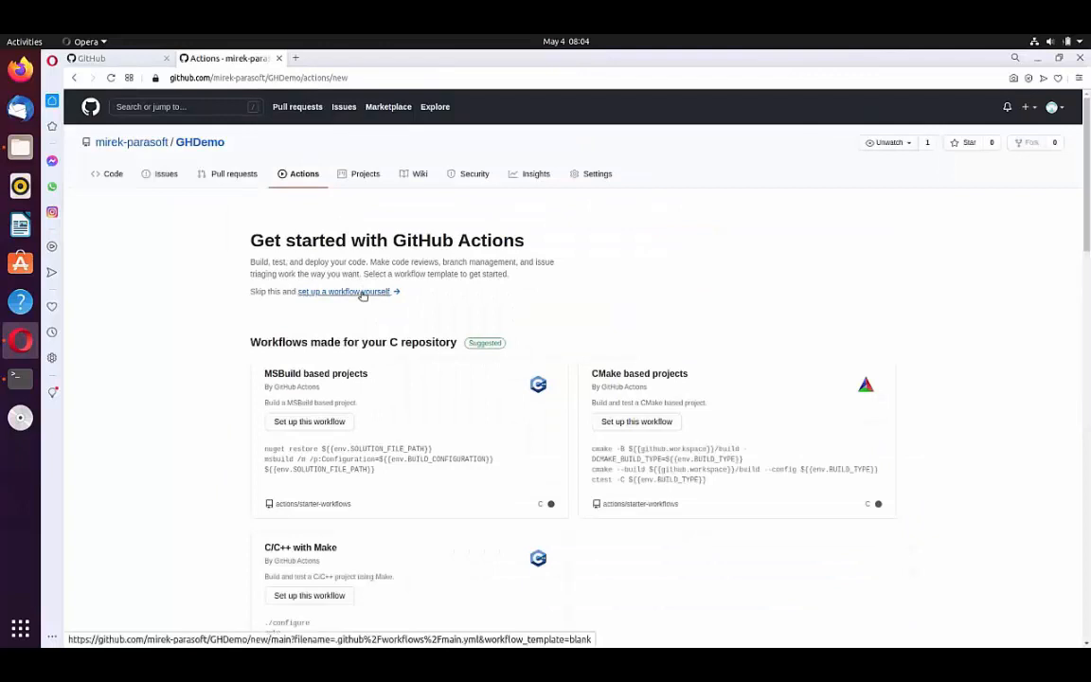
pyautogui.click(362, 296)
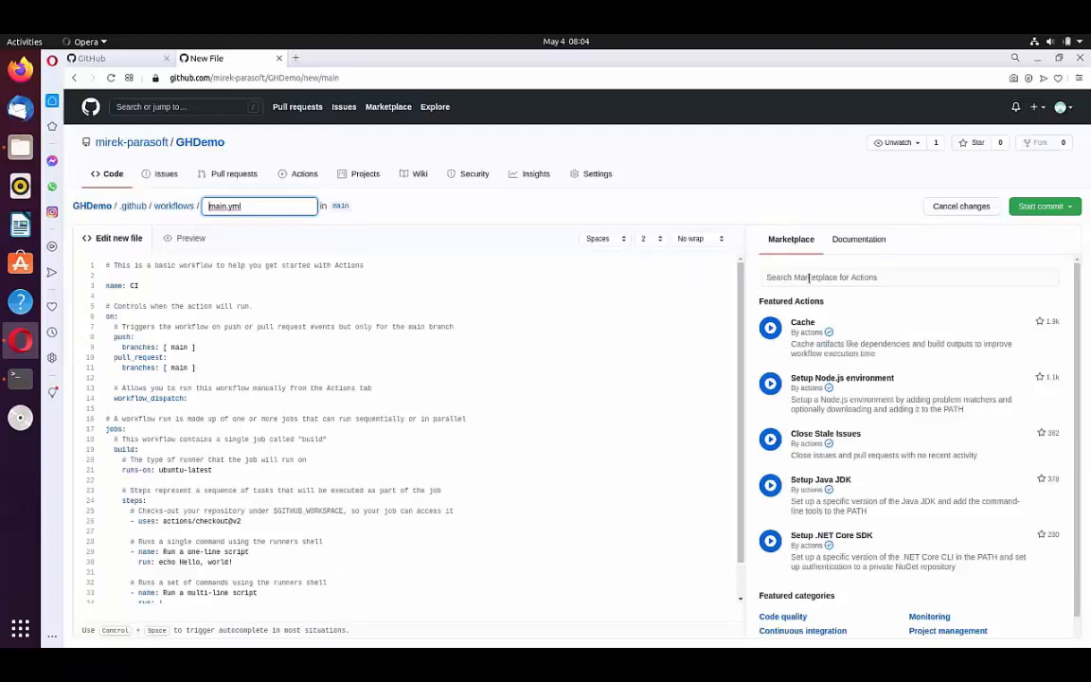
# Step: Search the Marketplace for Parasoft and open the full listing of the Run Parasoft C/C++test action
pyautogui.click(808, 276)
pyautogui.write('Parasoft')
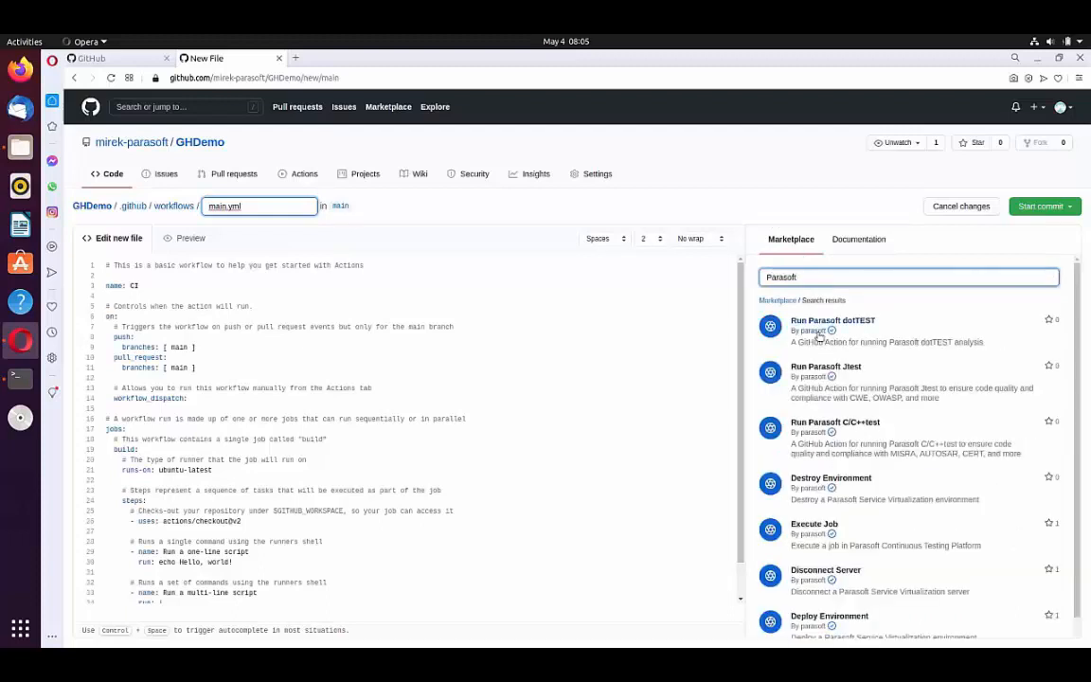
pyautogui.click(836, 431)
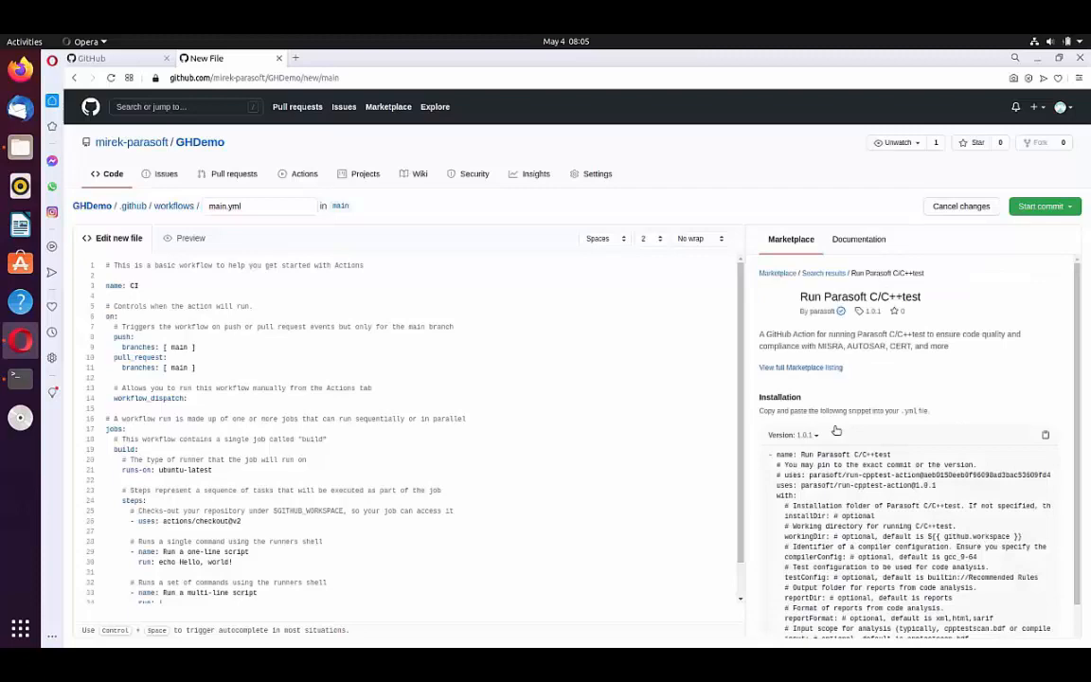
pyautogui.click(790, 368)
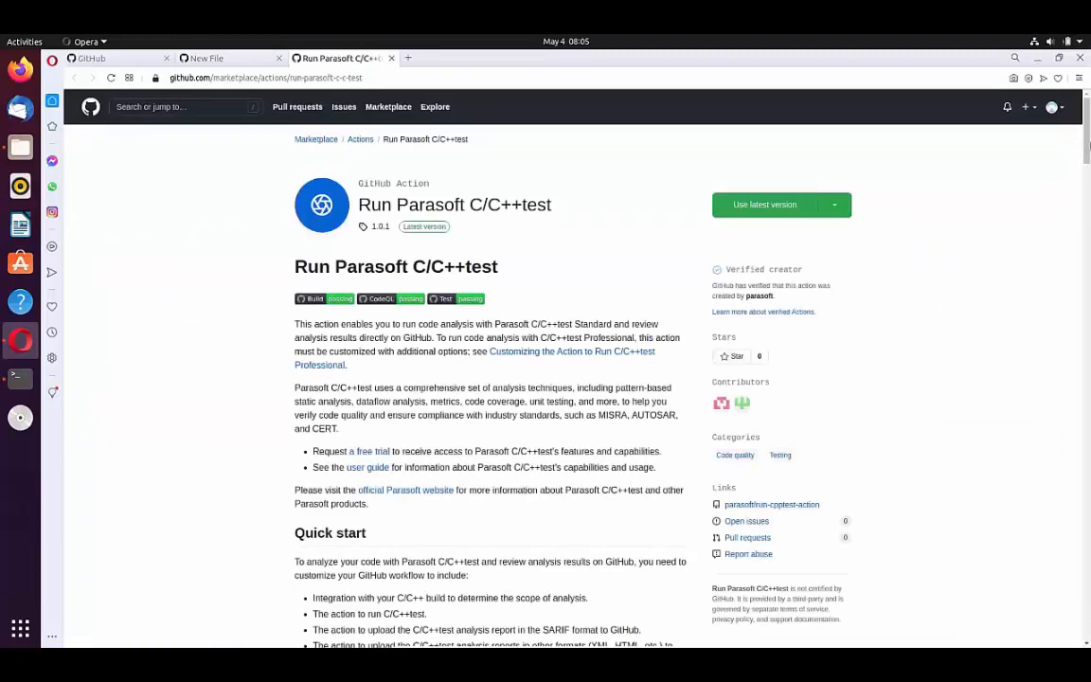
# Step: Replace the template code in main.yml with the "Run C/C++test with CMake project" example workflow copied from the action's Marketplace listing
pyautogui.moveTo(1088, 144); pyautogui.dragTo(1088, 250)
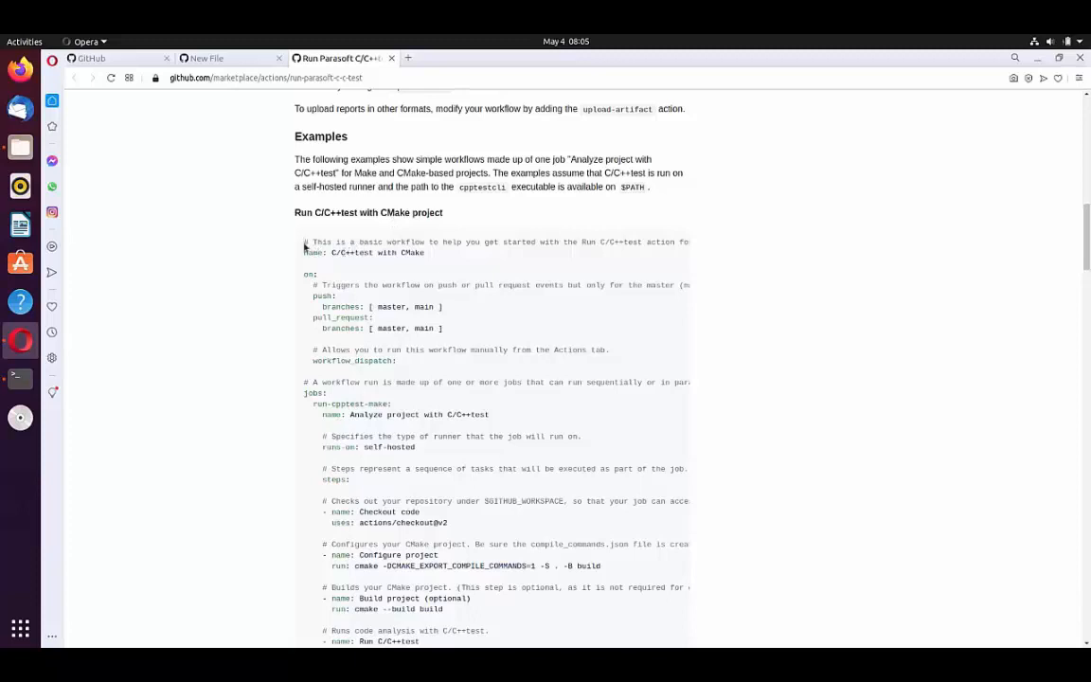
pyautogui.moveTo(304, 245); pyautogui.dragTo(590, 646)
pyautogui.scroll(-7, 531, 252)
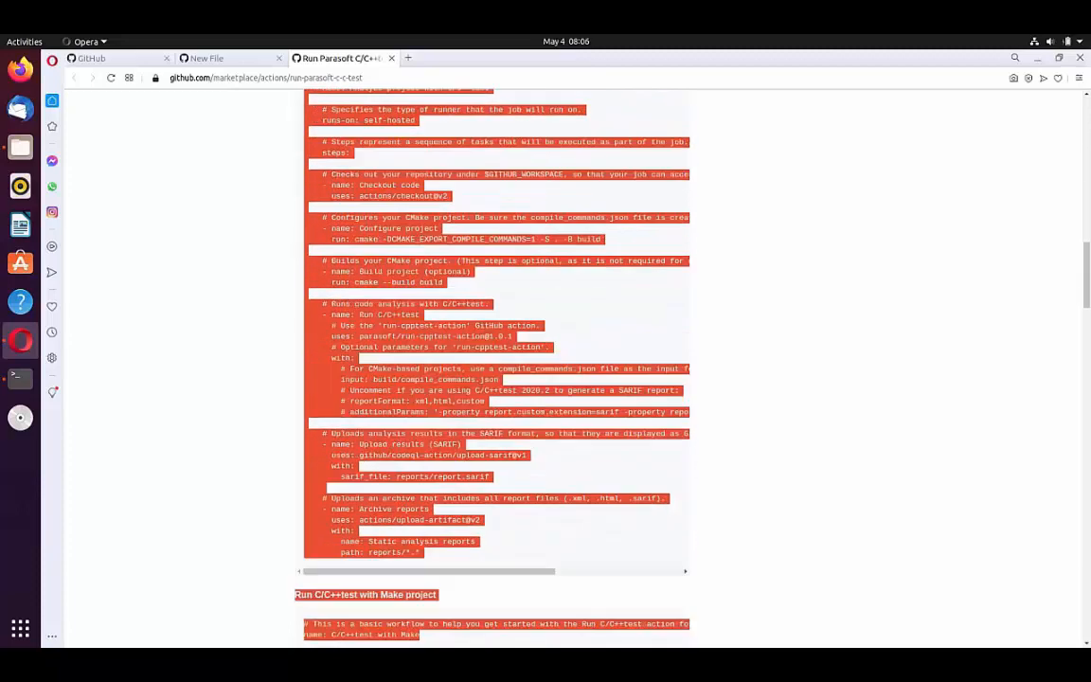
pyautogui.click(380, 224)
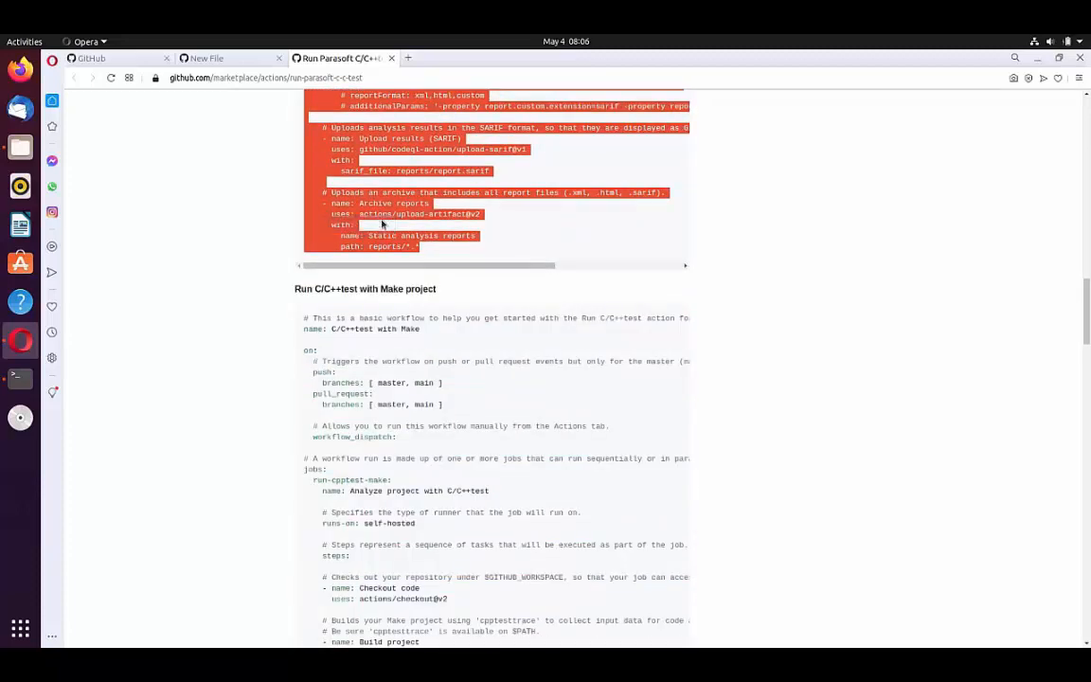
pyautogui.click(251, 62)
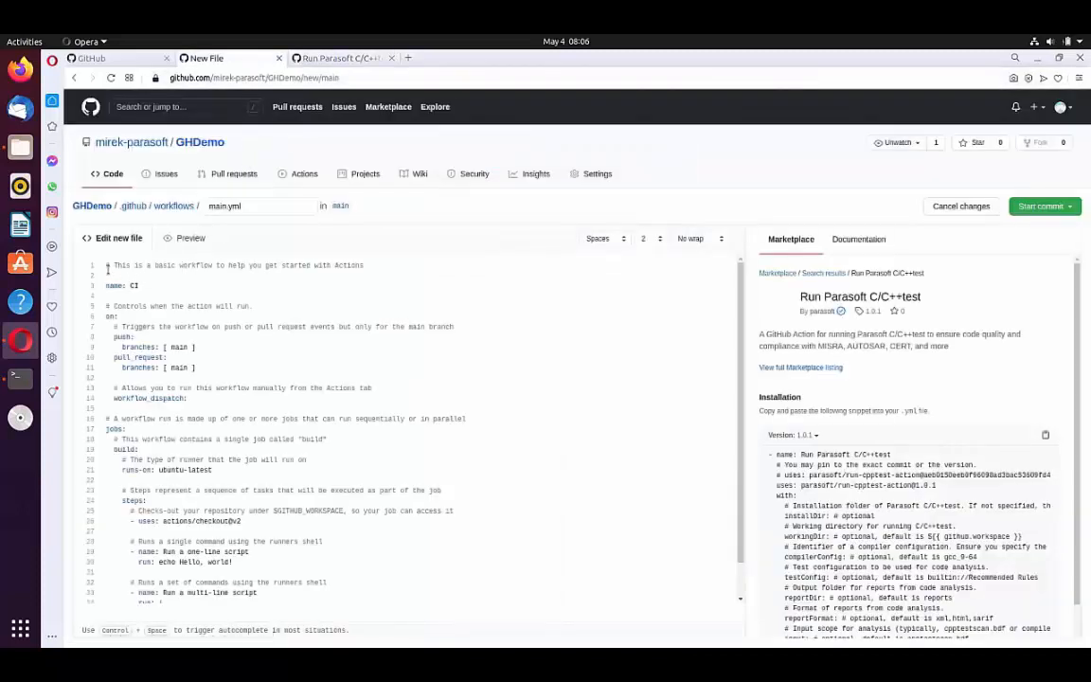
pyautogui.moveTo(106, 266); pyautogui.dragTo(327, 597)
pyautogui.hotkey('ctrl', 'v')
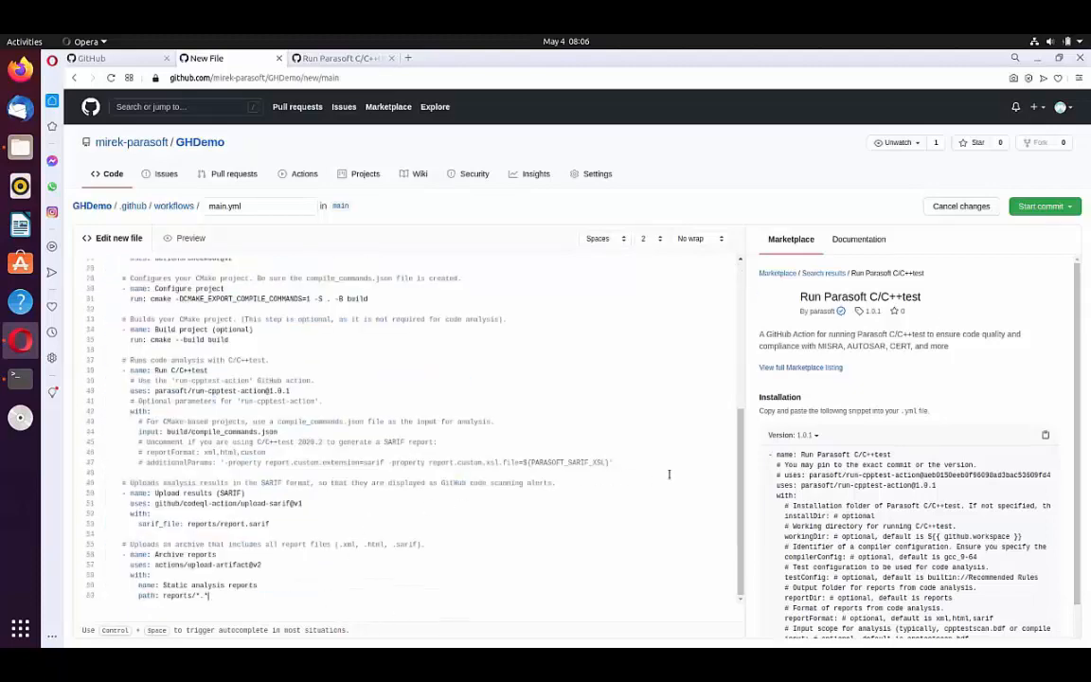
# Step: Review the pasted workflow's push and pull request triggers, self-hosted runner, CMake configure and build steps, C/C++test run and SARIF upload
pyautogui.moveTo(741, 474); pyautogui.dragTo(738, 273)
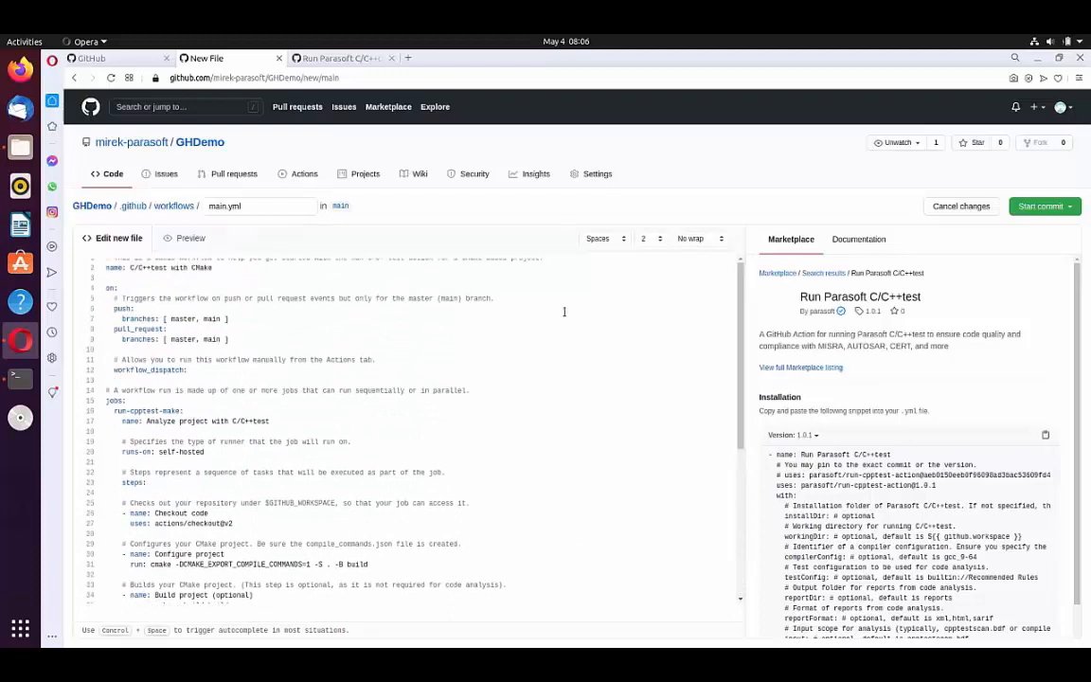
pyautogui.scroll(1, 530, 293)
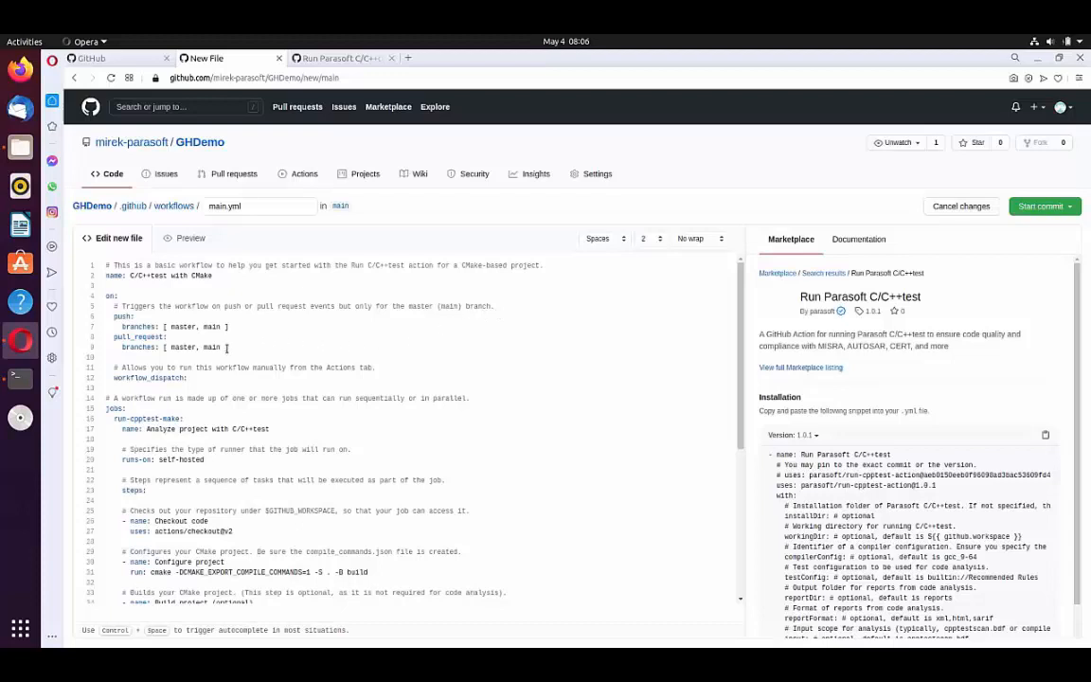
pyautogui.moveTo(230, 347); pyautogui.dragTo(92, 323)
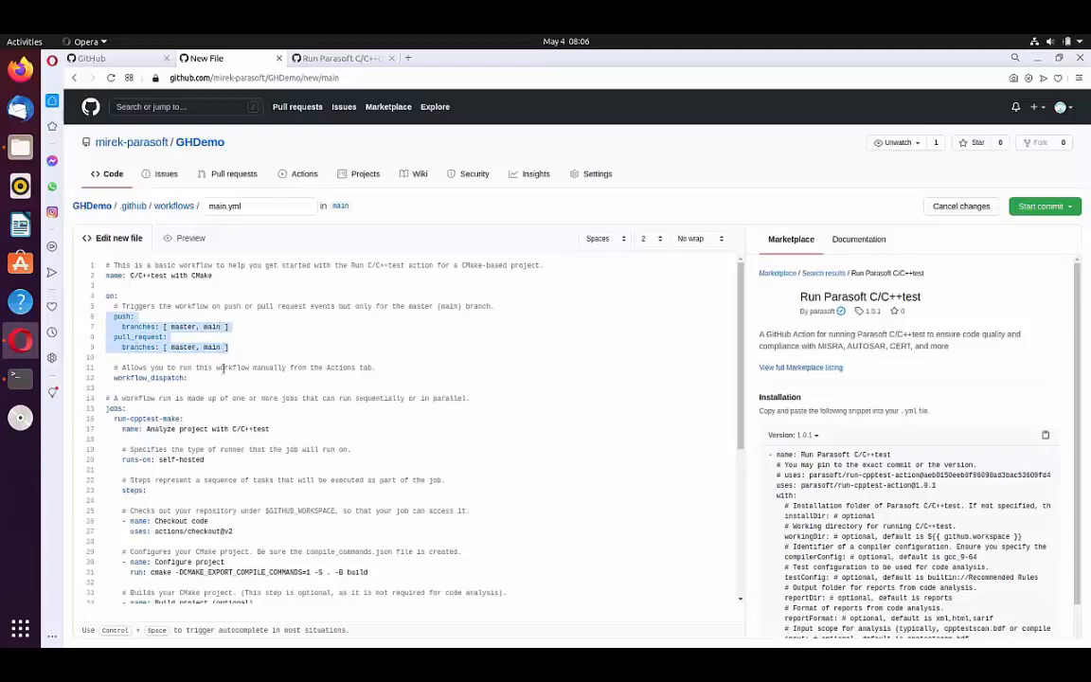
pyautogui.click(224, 459)
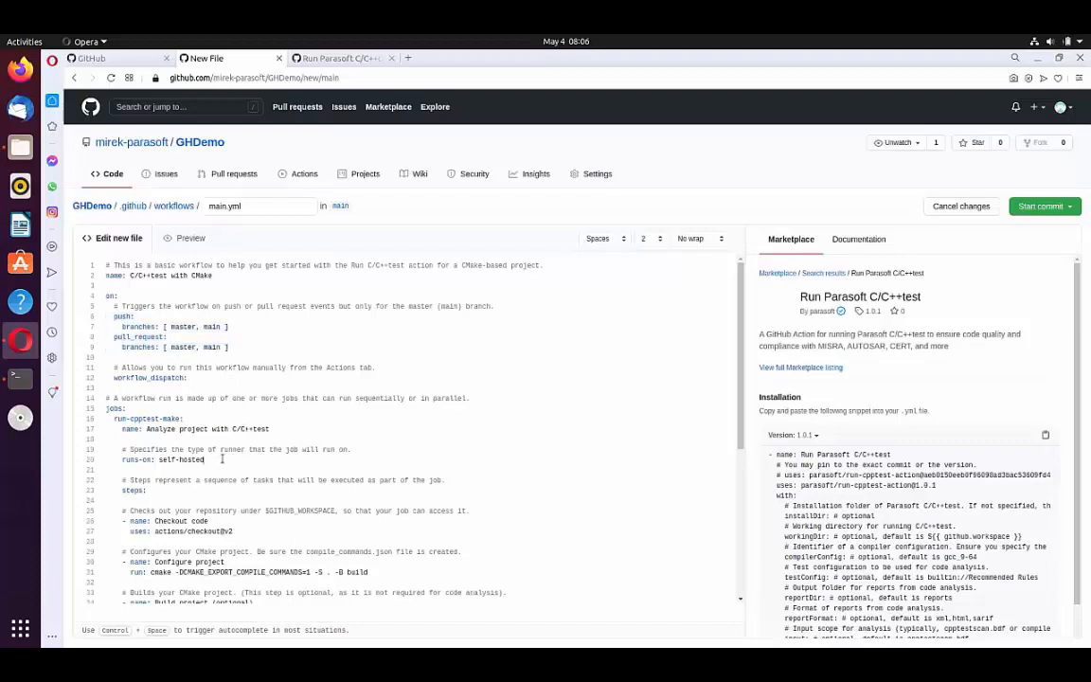
pyautogui.hotkey('shift', 'Home')
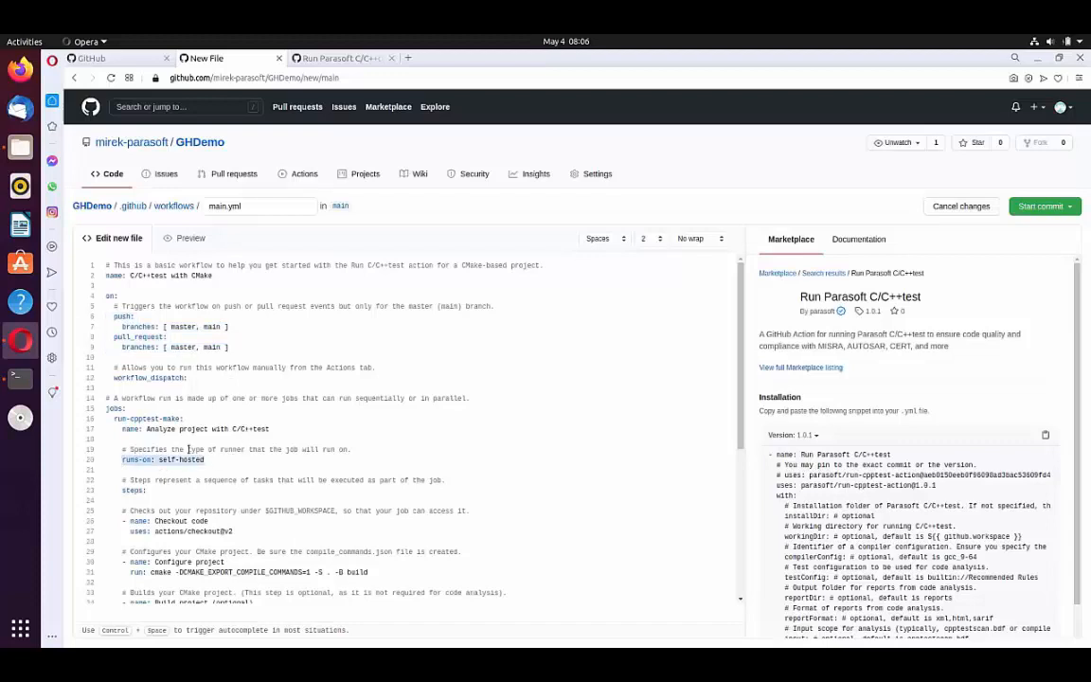
pyautogui.scroll(-1, 217, 457)
pyautogui.scroll(-3, 217, 457)
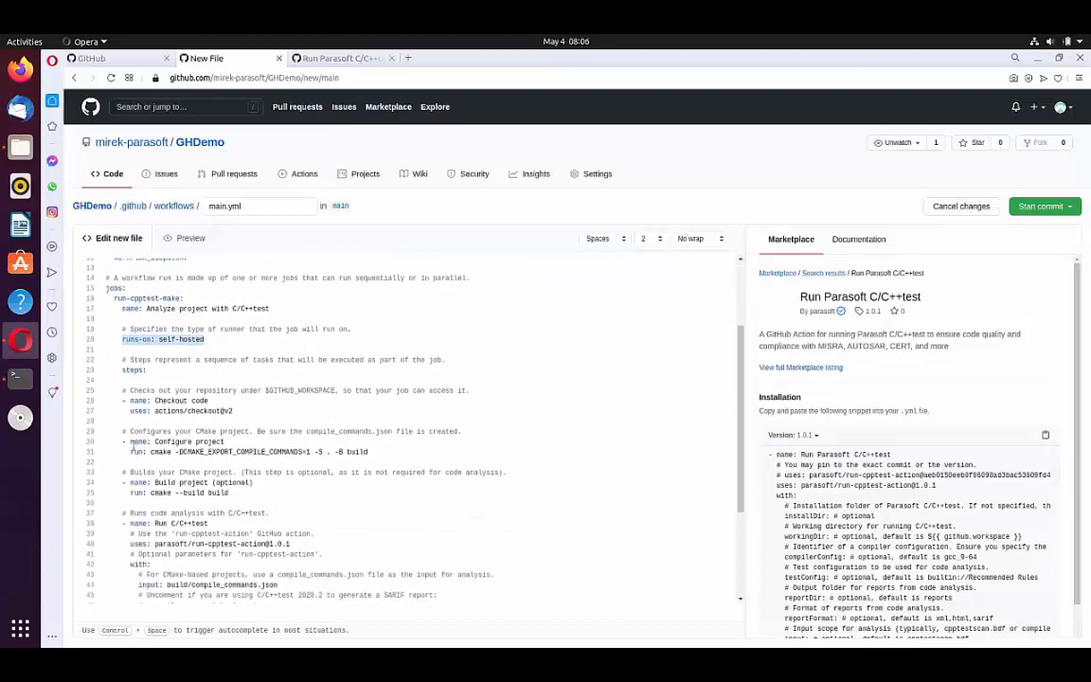
pyautogui.moveTo(106, 442); pyautogui.dragTo(238, 492)
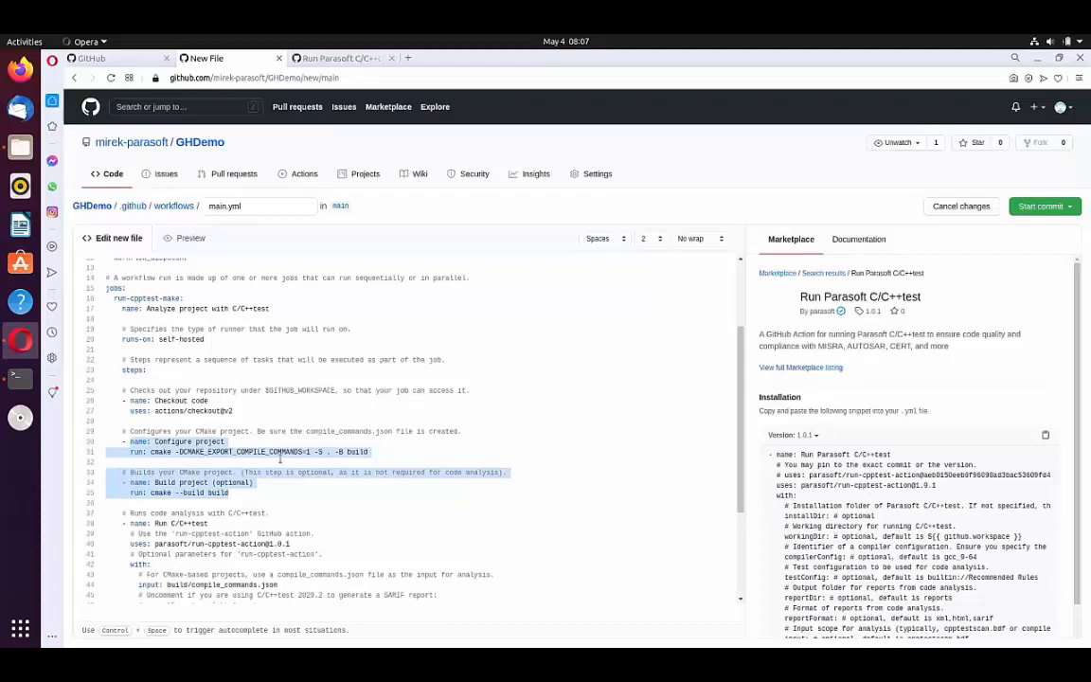
pyautogui.scroll(-5, 280, 459)
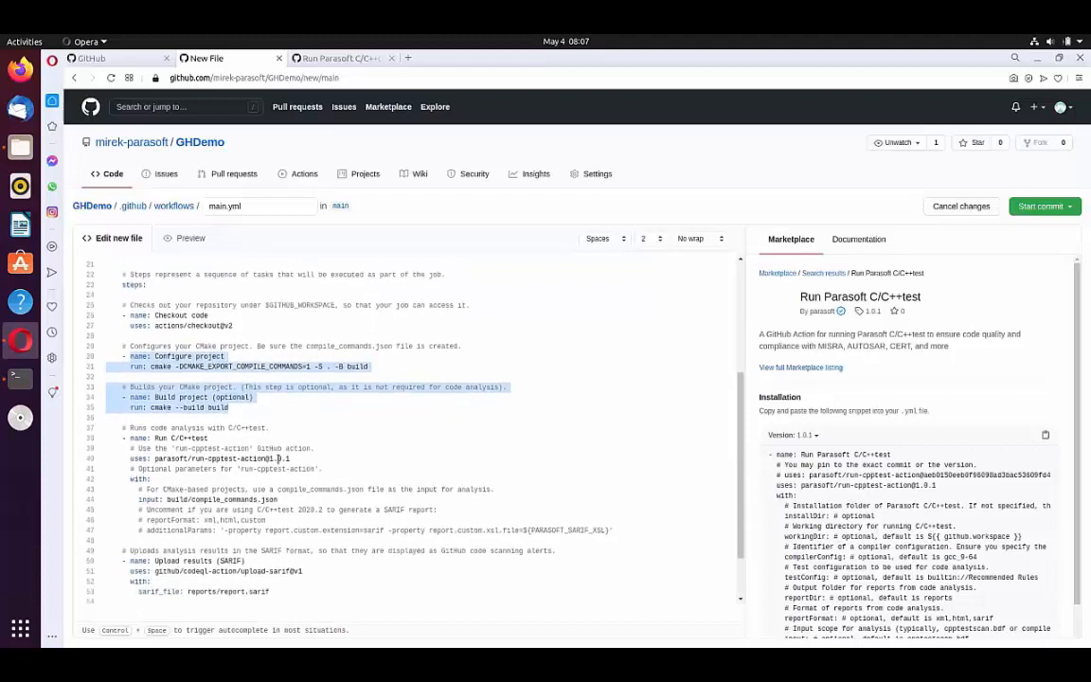
pyautogui.moveTo(126, 373); pyautogui.dragTo(251, 474)
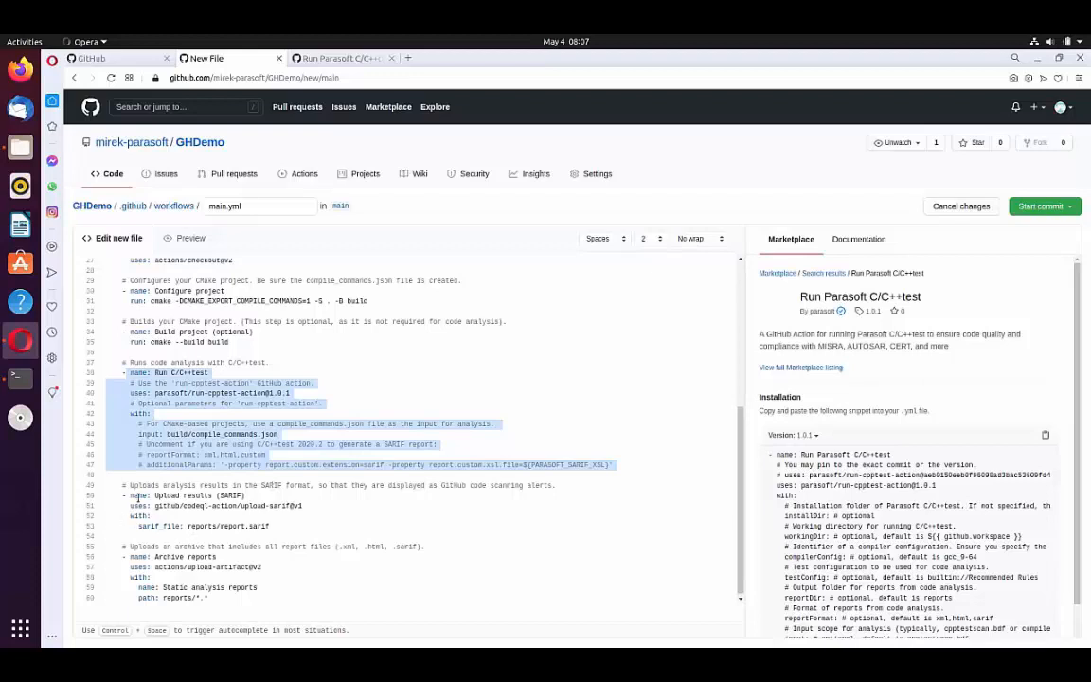
pyautogui.moveTo(131, 494); pyautogui.dragTo(293, 522)
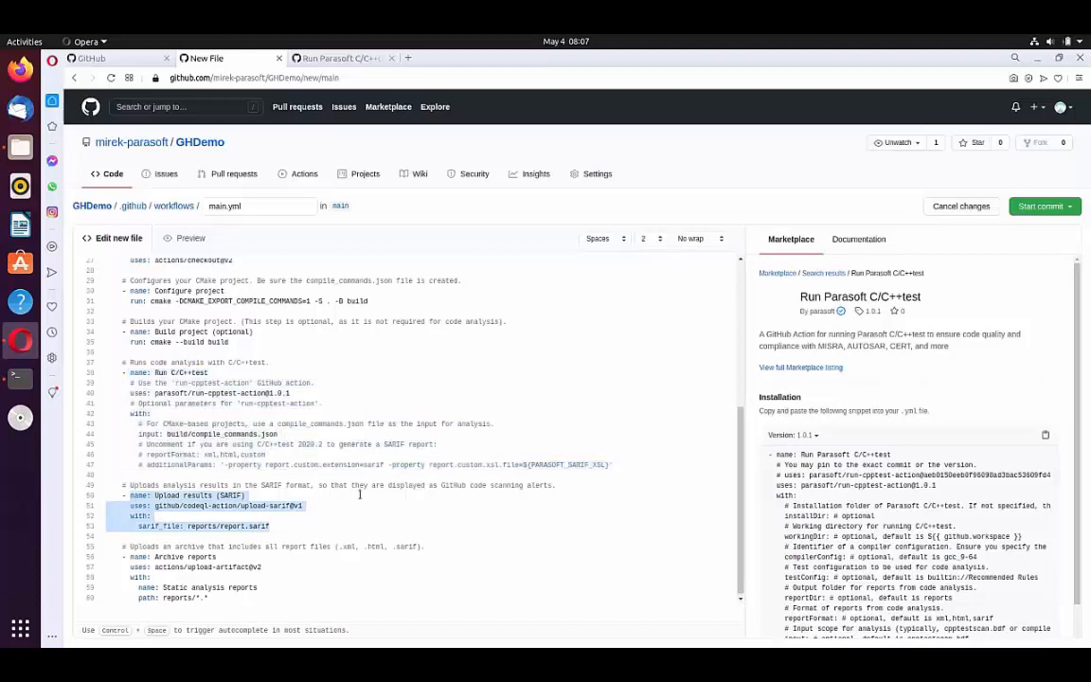
# Step: Commit main.yml directly to the main branch with the extended description "Main workflow"
pyautogui.click(1042, 205)
pyautogui.click(925, 293)
pyautogui.write('Main workflow')
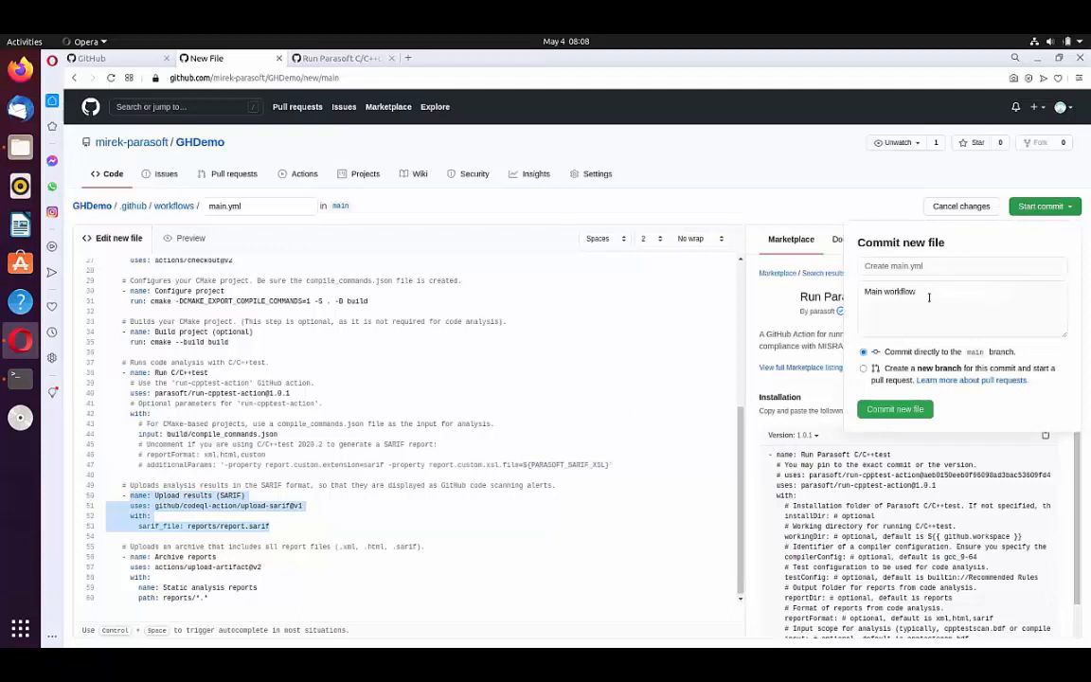
pyautogui.click(917, 410)
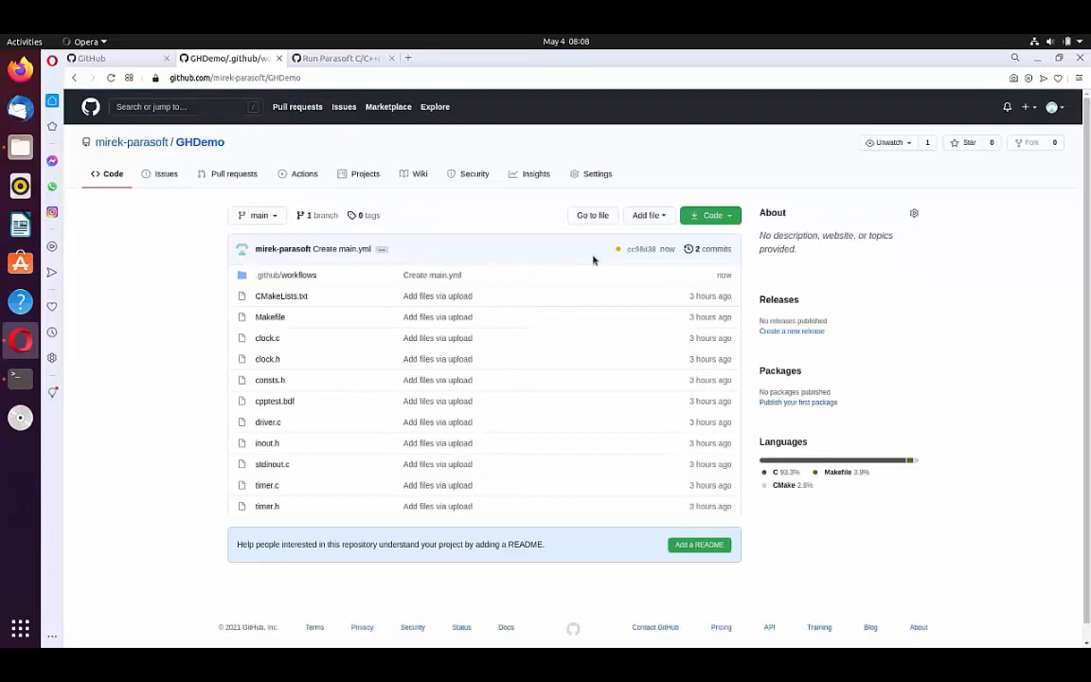
# Step: Open the details of the latest commit's C/C++test with CMake check and collapse its Archive reports log
pyautogui.click(617, 250)
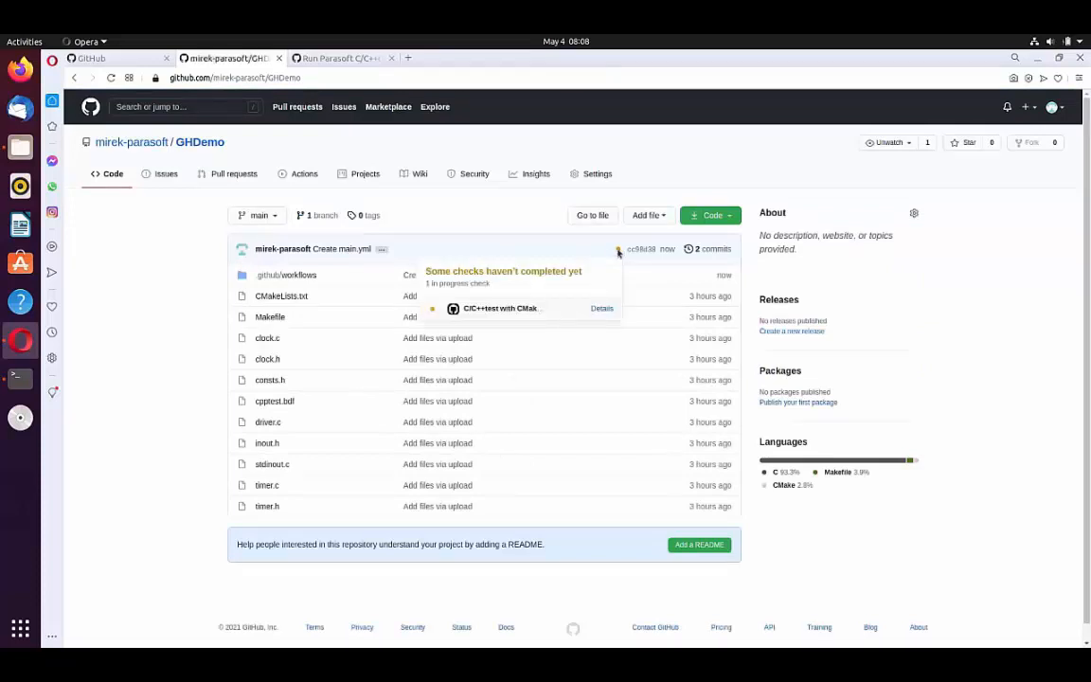
pyautogui.click(602, 310)
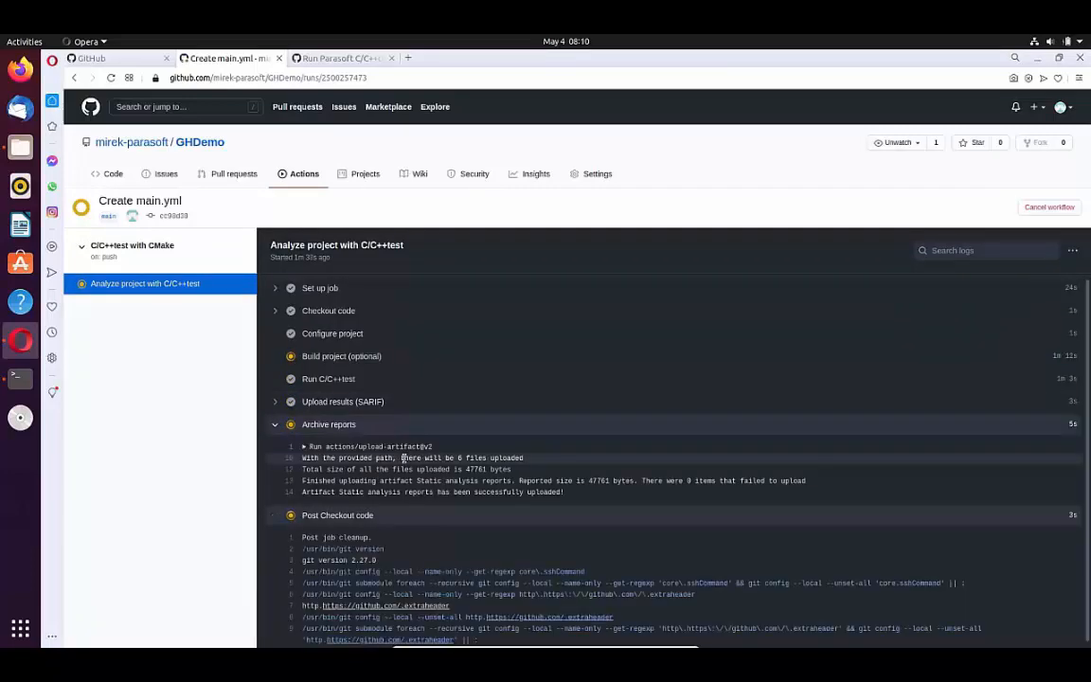
pyautogui.click(276, 425)
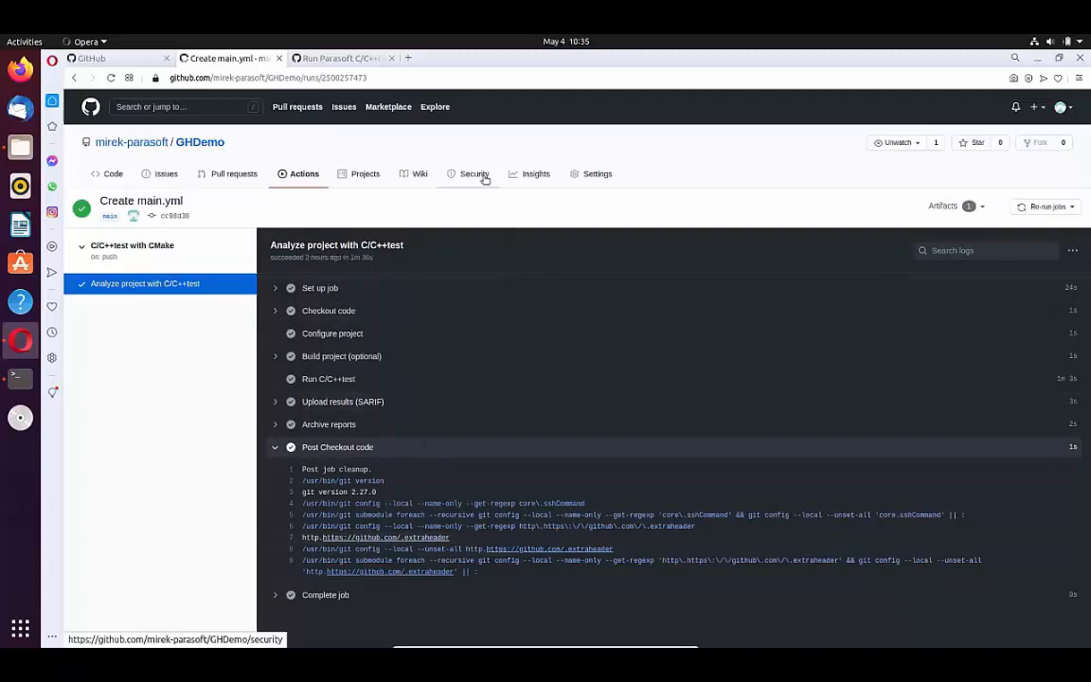
# Step: Open the "Avoid accessing arrays out of bounds" code scanning alert and examine the flagged timer.c line and its message
pyautogui.click(483, 178)
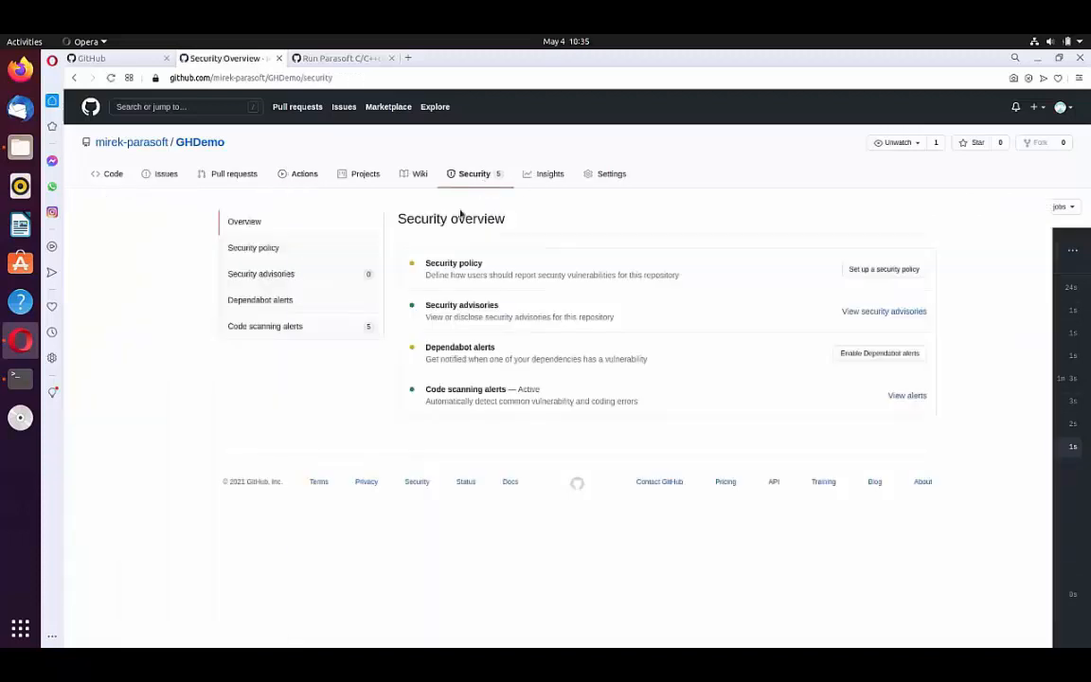
pyautogui.click(272, 326)
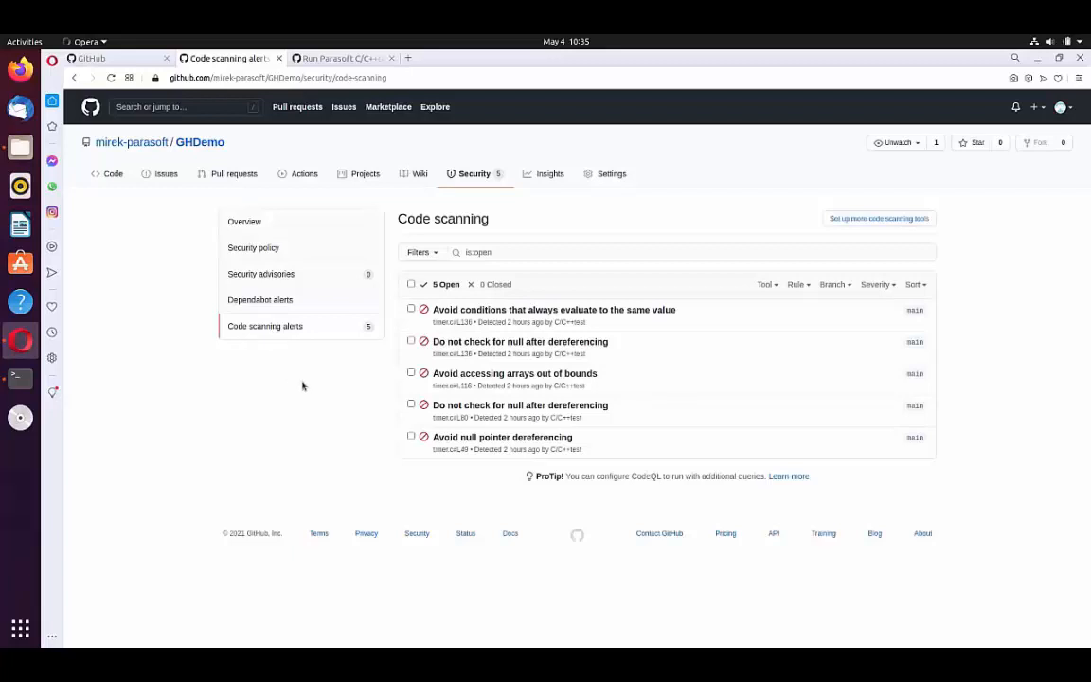
pyautogui.click(445, 373)
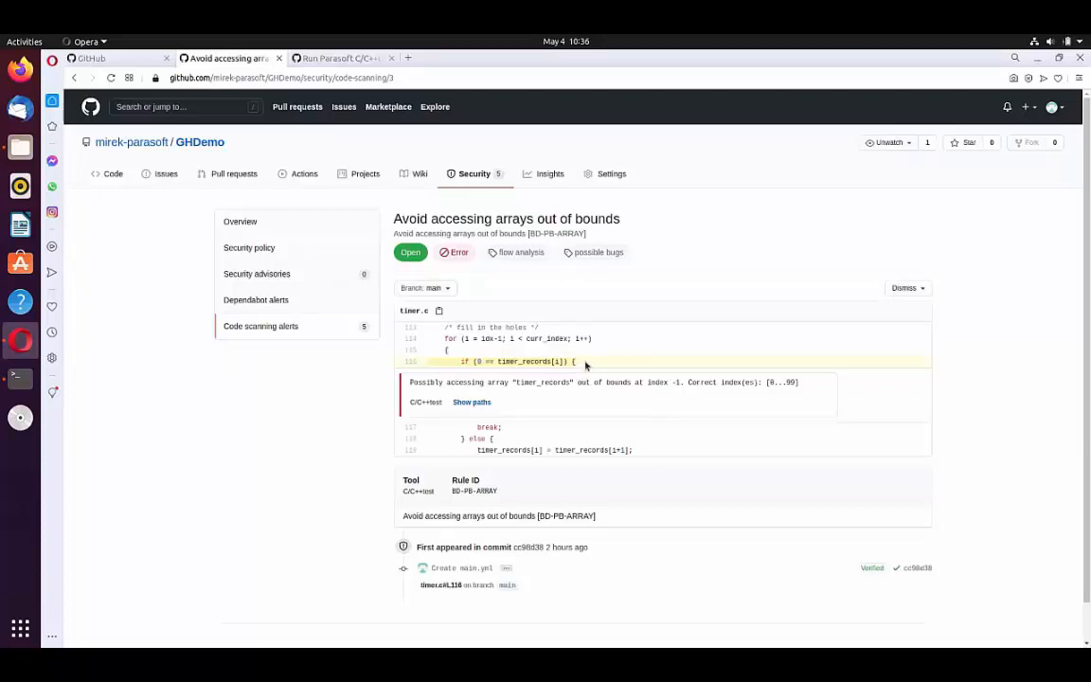
pyautogui.moveTo(477, 366); pyautogui.dragTo(576, 363)
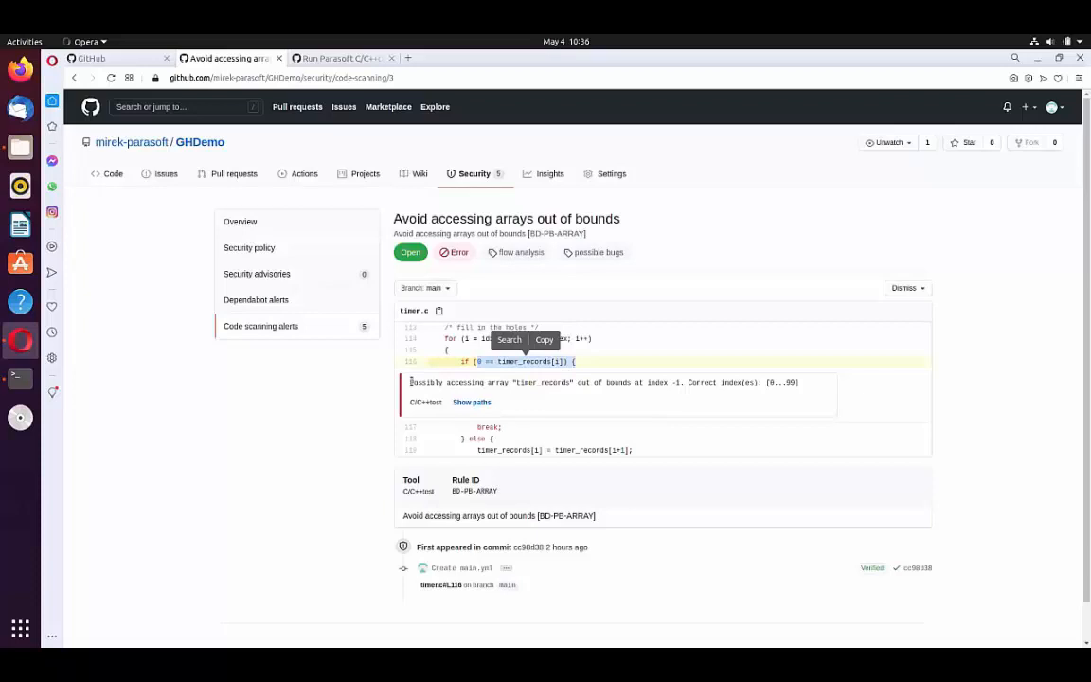
pyautogui.moveTo(410, 381); pyautogui.dragTo(800, 391)
pyautogui.click(731, 397)
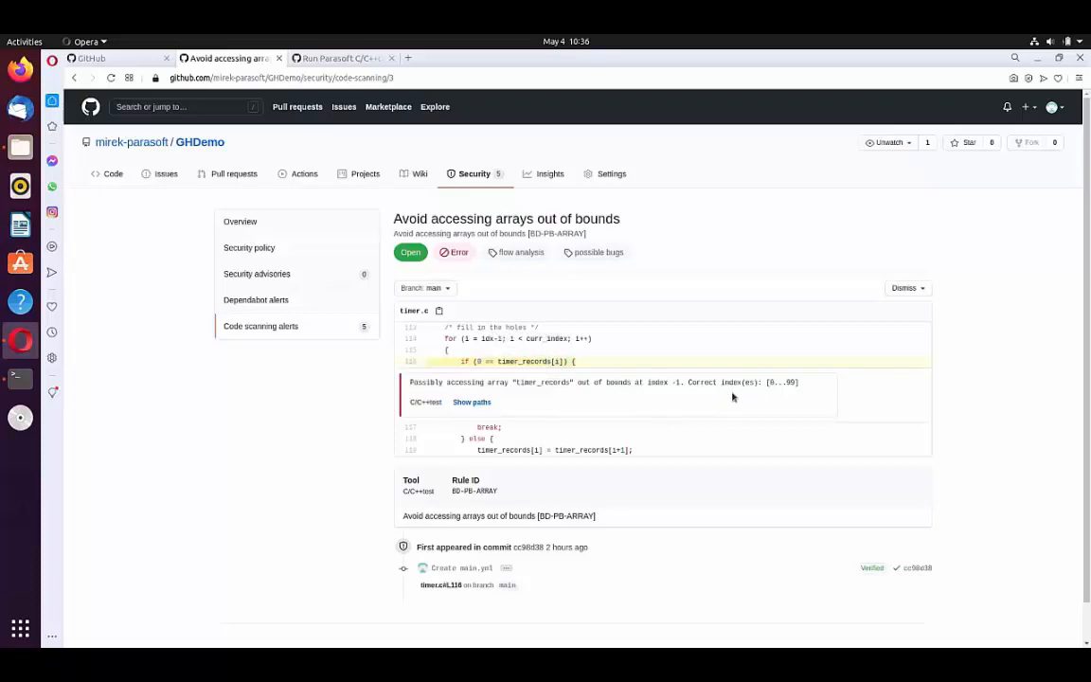
# Step: Examine the alert's violation path in timer.c from the start of the path to the violation point, and close the path view
pyautogui.click(483, 403)
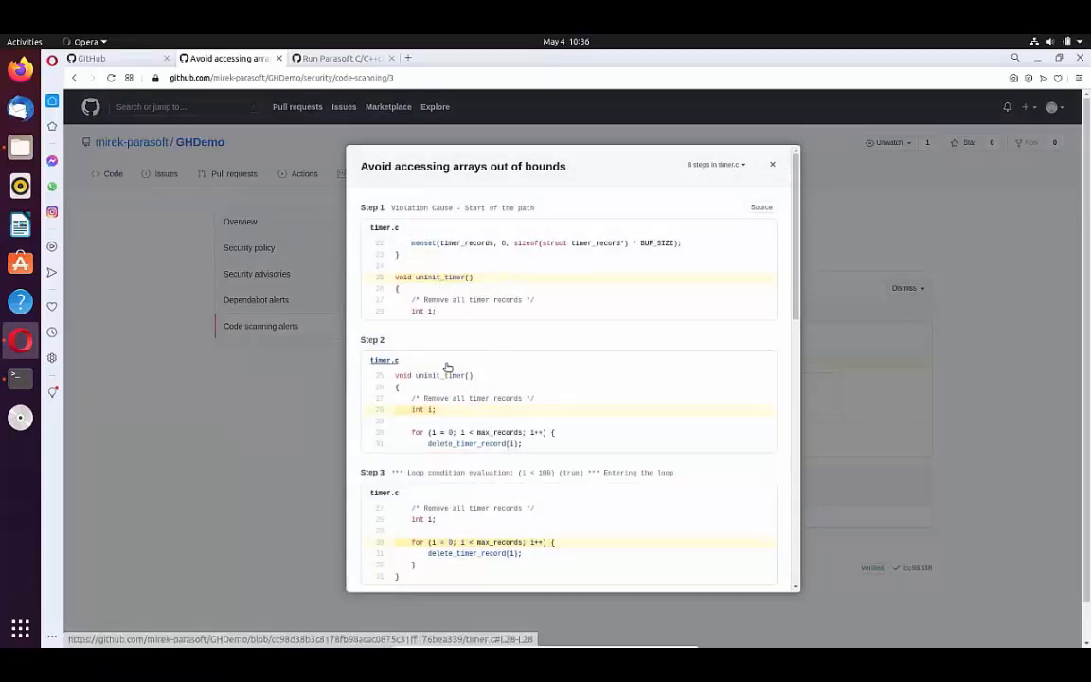
pyautogui.moveTo(474, 277); pyautogui.dragTo(392, 277)
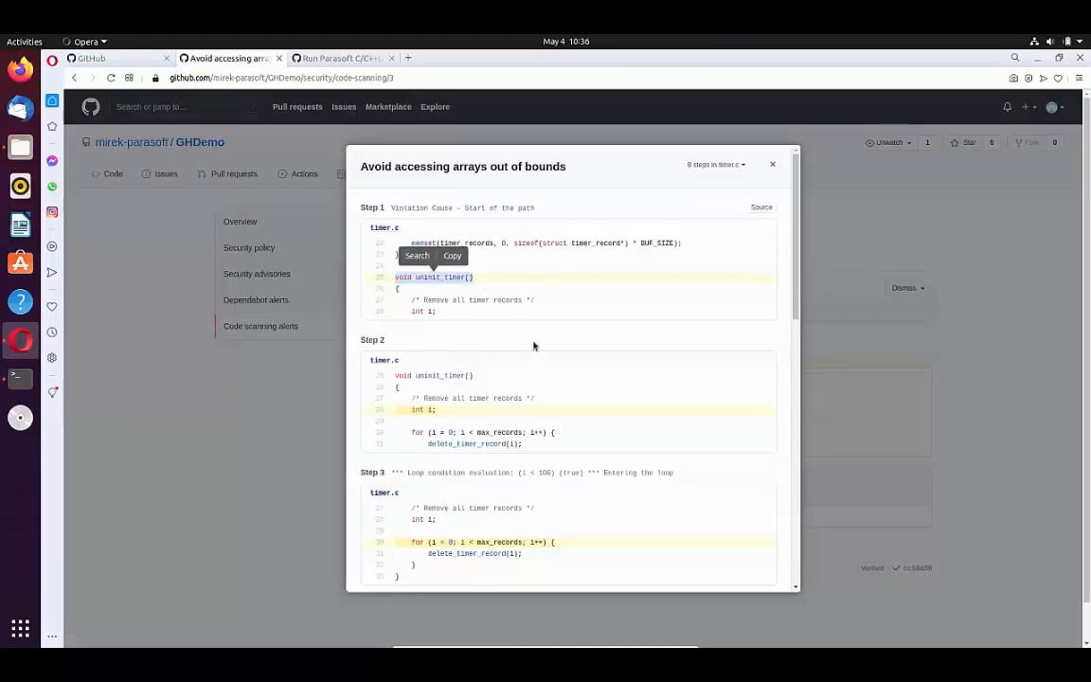
pyautogui.moveTo(676, 471); pyautogui.dragTo(379, 471)
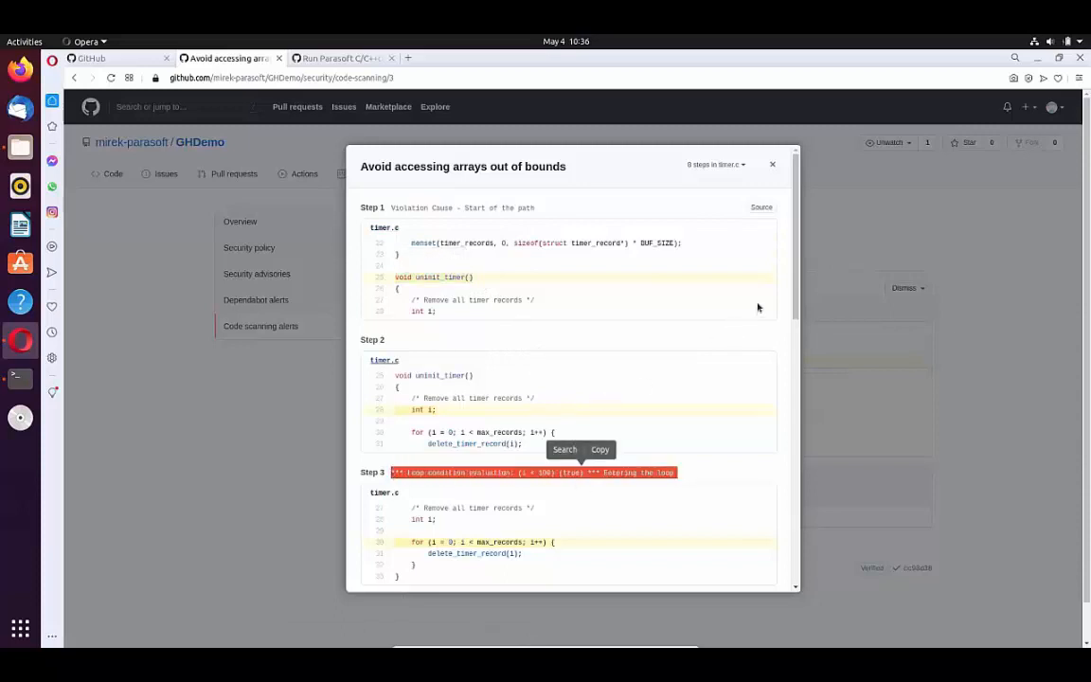
pyautogui.moveTo(792, 291); pyautogui.dragTo(749, 563)
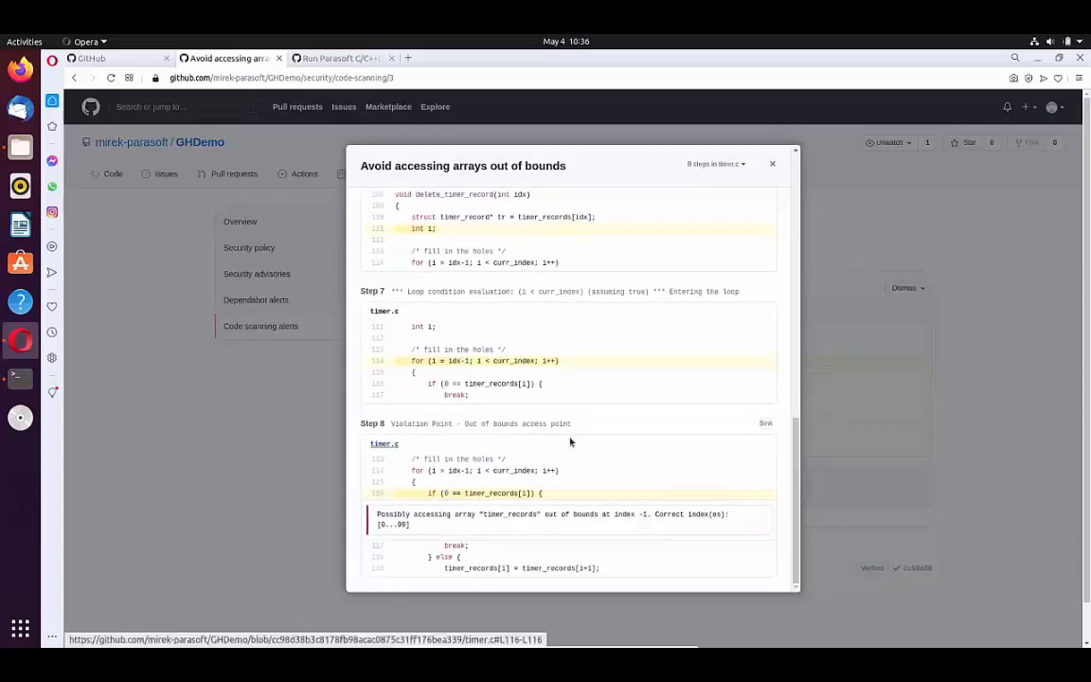
pyautogui.moveTo(580, 430); pyautogui.dragTo(382, 424)
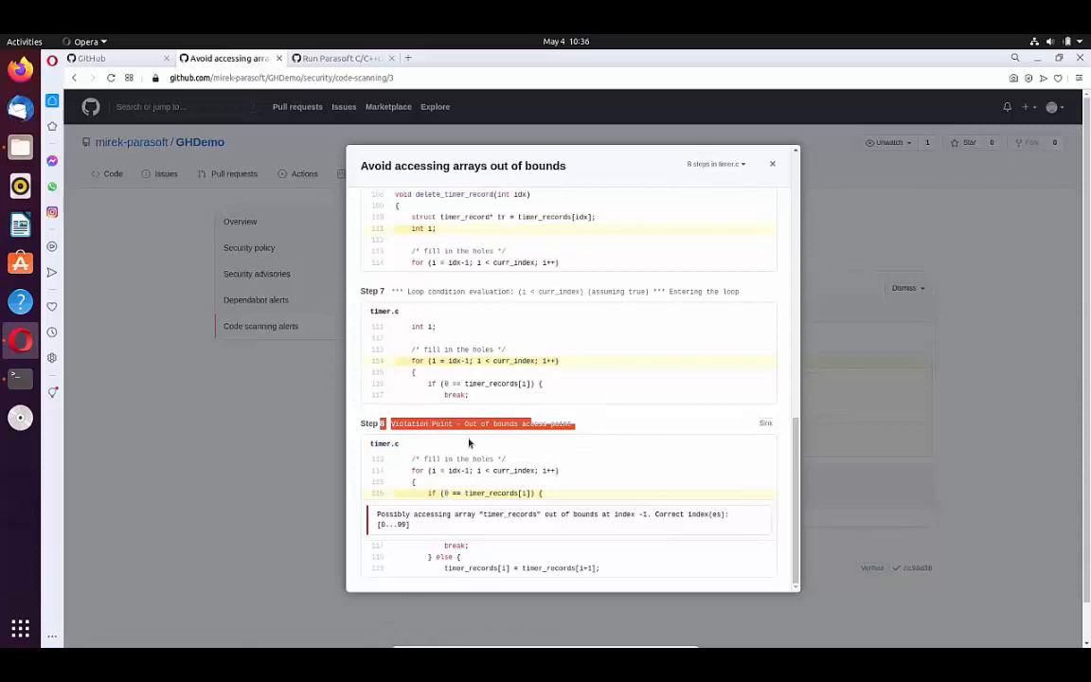
pyautogui.click(551, 460)
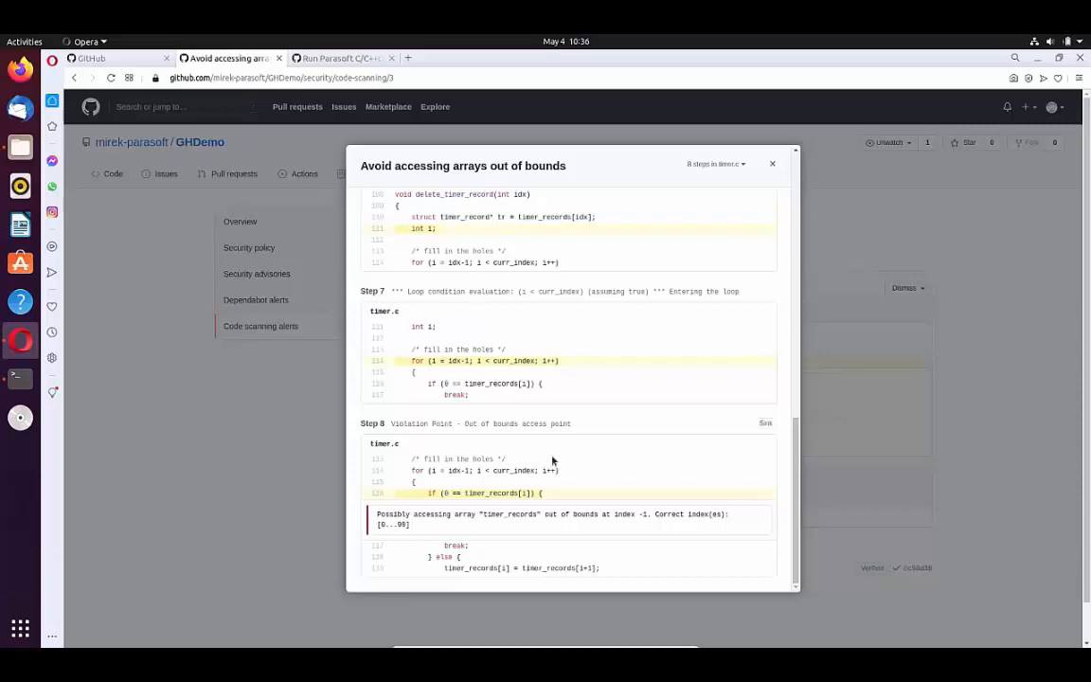
pyautogui.click(772, 164)
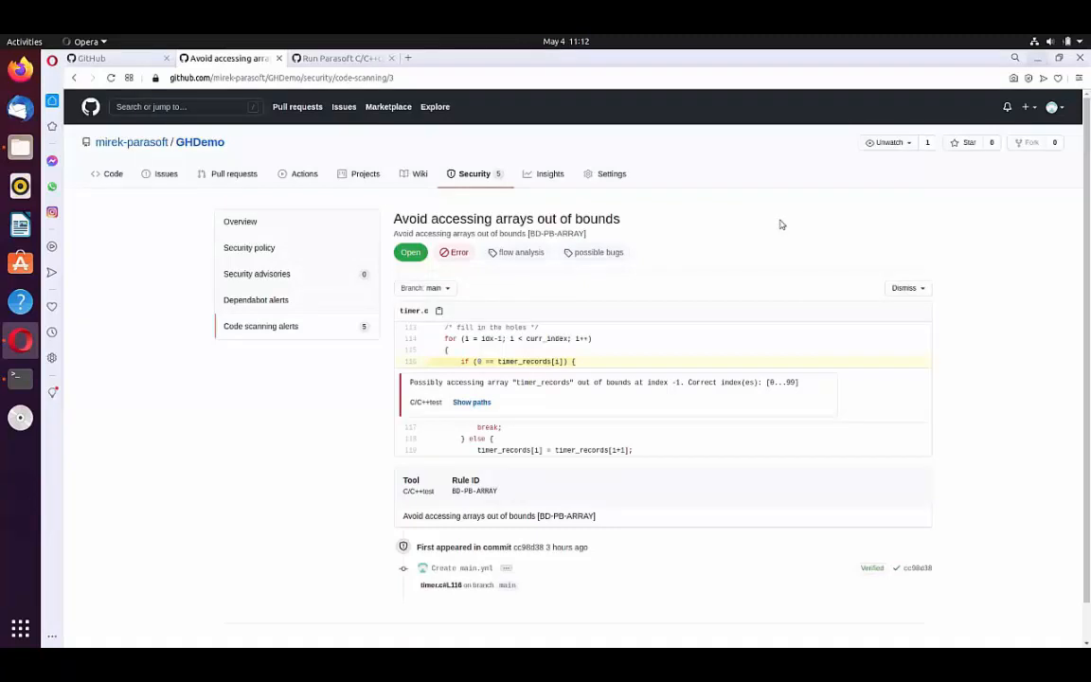
# Step: Open a new terminal window and set the global Git user.name to the committer's name with git config
pyautogui.rightClick(20, 380)
pyautogui.click(63, 358)
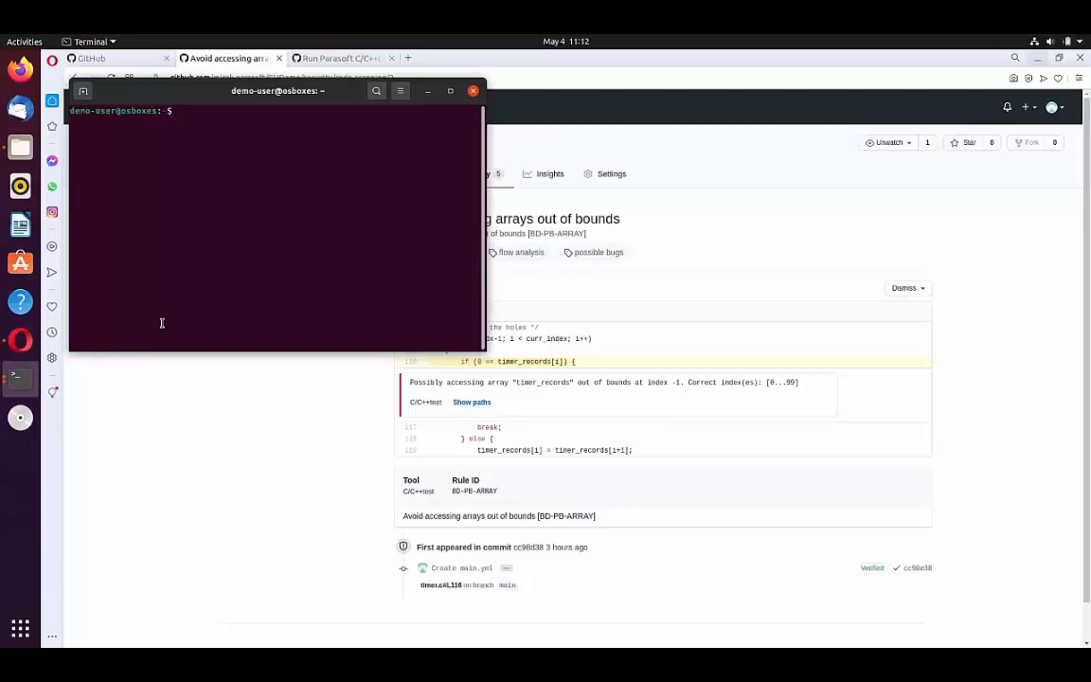
pyautogui.write('ls')
pyautogui.press('BackSpace')
pyautogui.press('BackSpace')
pyautogui.rightClick(249, 219)
pyautogui.click(273, 253)
pyautogui.press('Return')
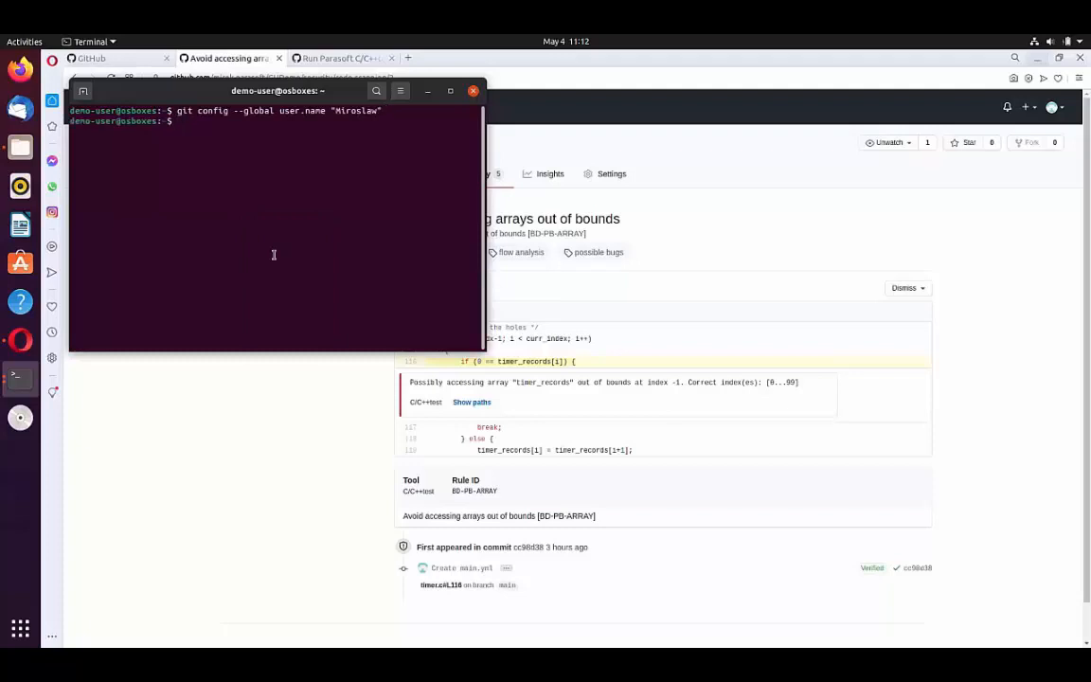
# Step: Set the global Git user.email to the committer's e-mail address with git config --global
pyautogui.press('Up')
pyautogui.press('Left')
pyautogui.press('Left')
pyautogui.press('Left')
pyautogui.press('Left')
pyautogui.press('Left')
pyautogui.press('Left')
pyautogui.press('Left')
pyautogui.press('Left')
pyautogui.press('Left')
pyautogui.press('Left')
pyautogui.press('Left')
pyautogui.press('BackSpace')
pyautogui.press('BackSpace')
pyautogui.press('BackSpace')
pyautogui.press('BackSpace')
pyautogui.write('email')
pyautogui.press('Right')
pyautogui.press('Right')
pyautogui.press('Right')
pyautogui.press('Right')
pyautogui.press('Right')
pyautogui.press('Right')
pyautogui.press('Right')
pyautogui.press('Right')
pyautogui.press('Right')
pyautogui.press('Right')
pyautogui.press('BackSpace')
pyautogui.press('BackSpace')
pyautogui.press('BackSpace')
pyautogui.press('BackSpace')
pyautogui.press('BackSpace')
pyautogui.press('BackSpace')
pyautogui.press('BackSpace')
pyautogui.press('BackSpace')
pyautogui.press('Return')
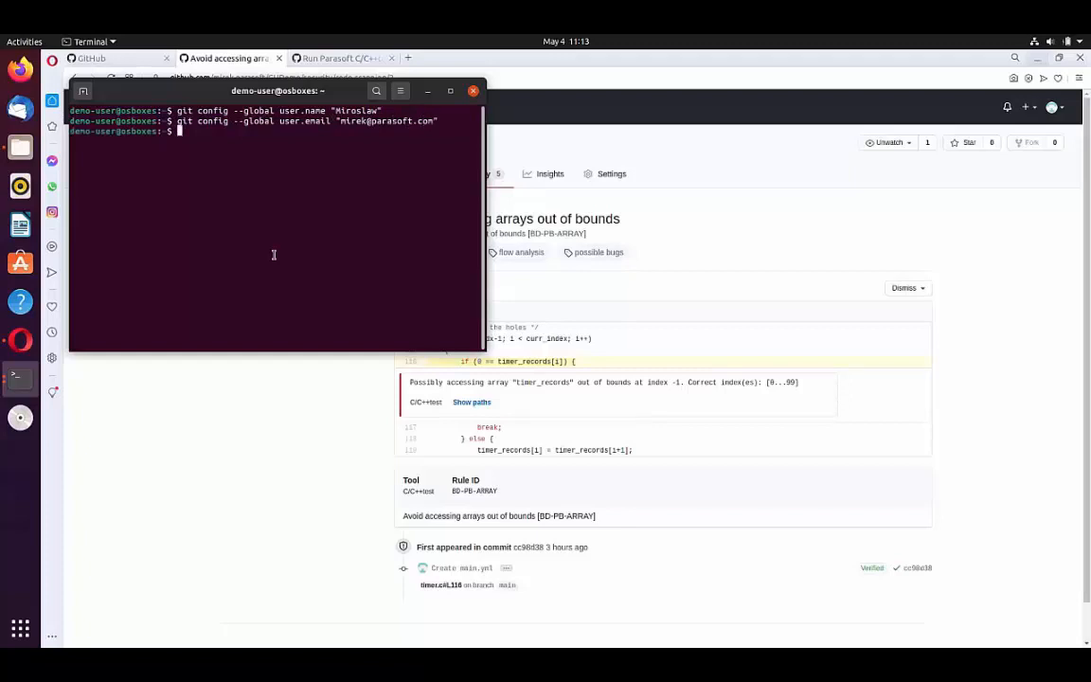
# Step: Launch Visual Studio Code from the terminal and choose the GHDemo repository from GitHub as the clone source
pyautogui.write('code')
pyautogui.press('Return')
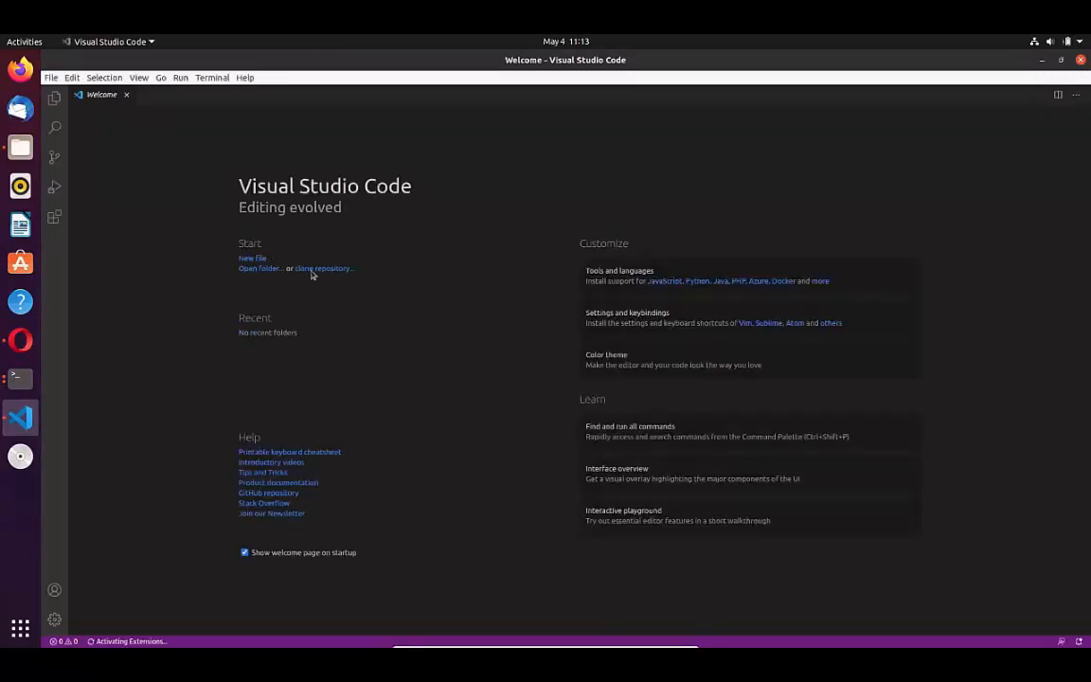
pyautogui.click(317, 270)
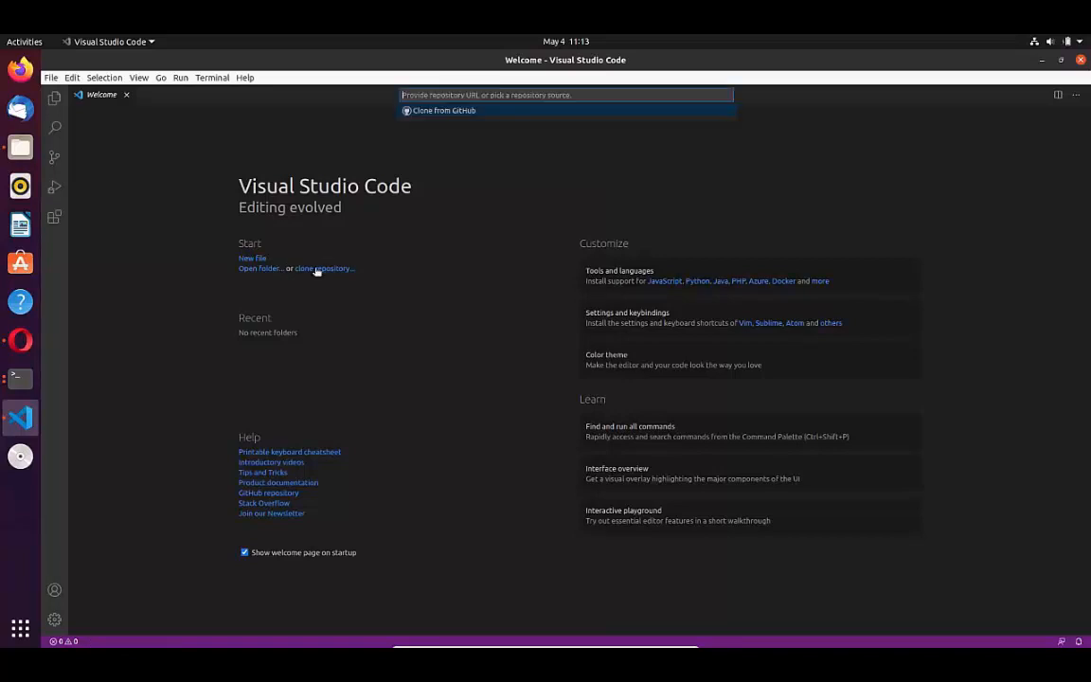
pyautogui.click(467, 112)
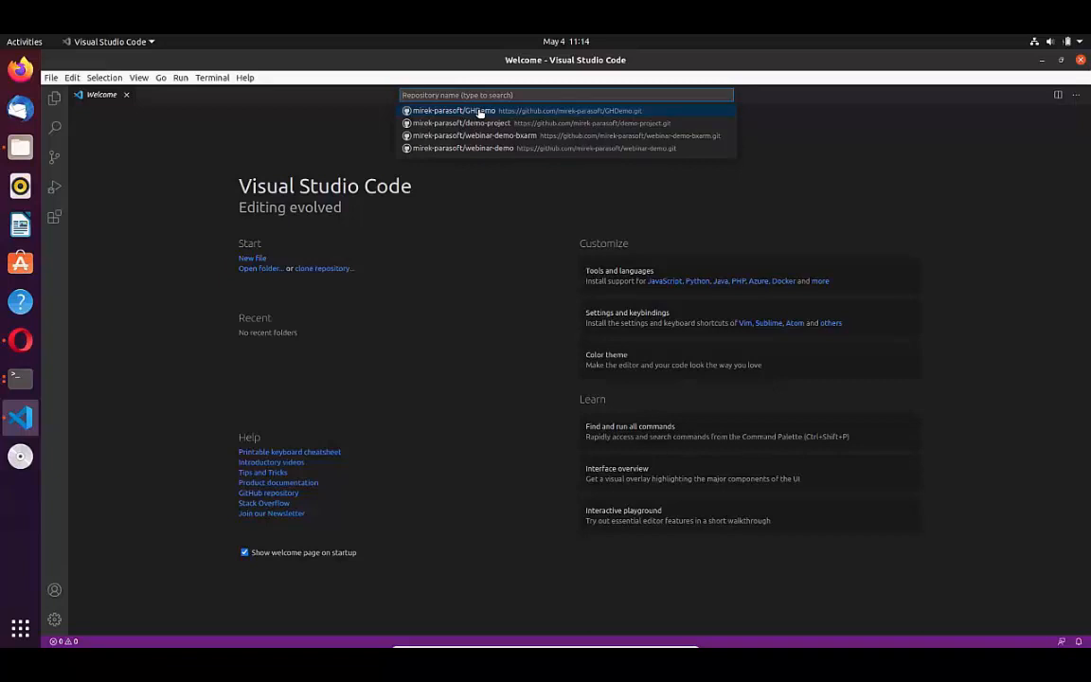
pyautogui.click(481, 111)
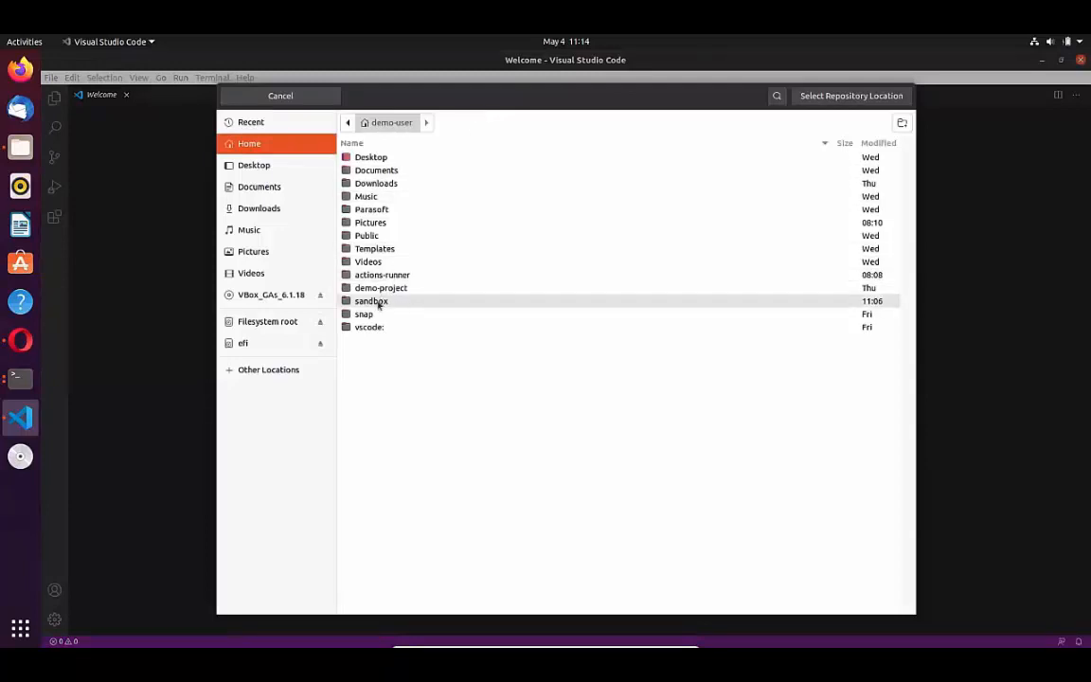
# Step: Clone the repository into the sandbox folder in the home directory and open the cloned project
pyautogui.doubleClick(371, 301)
pyautogui.click(824, 96)
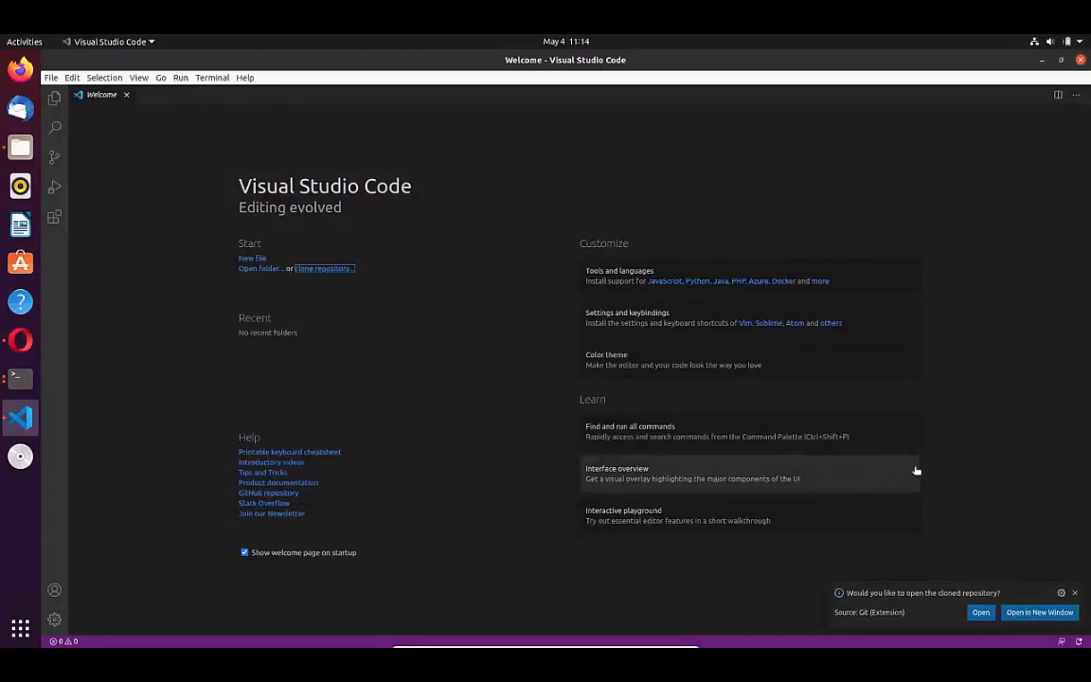
pyautogui.click(981, 612)
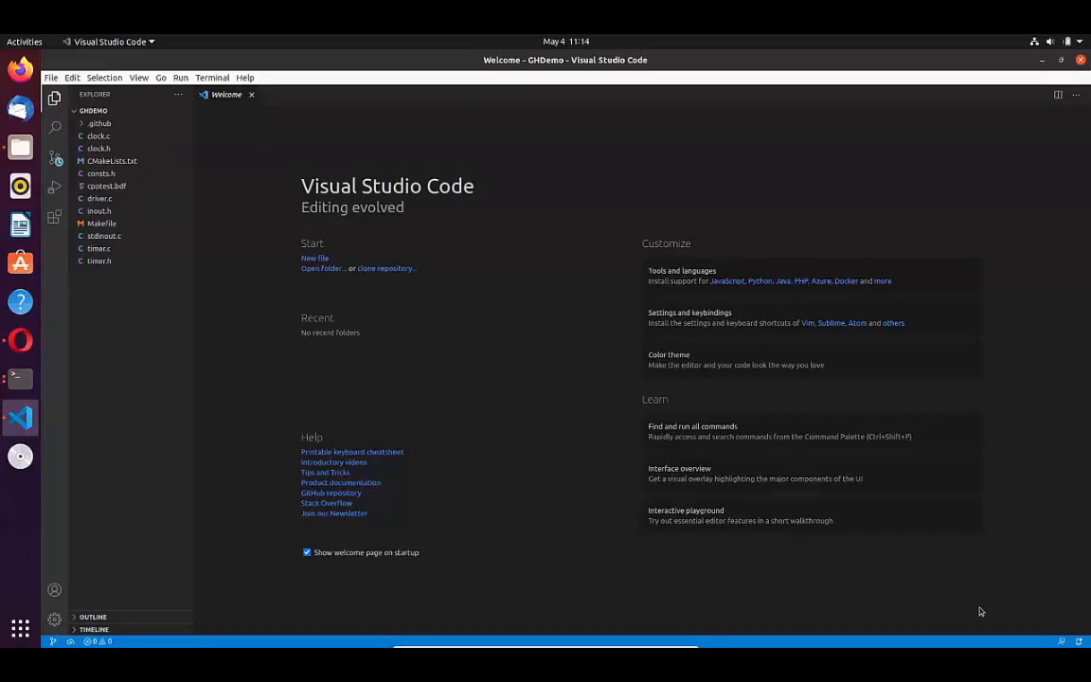
# Step: Load the C/C++test results from GitHub and look through the violations listed for timer.c
pyautogui.hotkey('ctrl', 'shift', 'p')
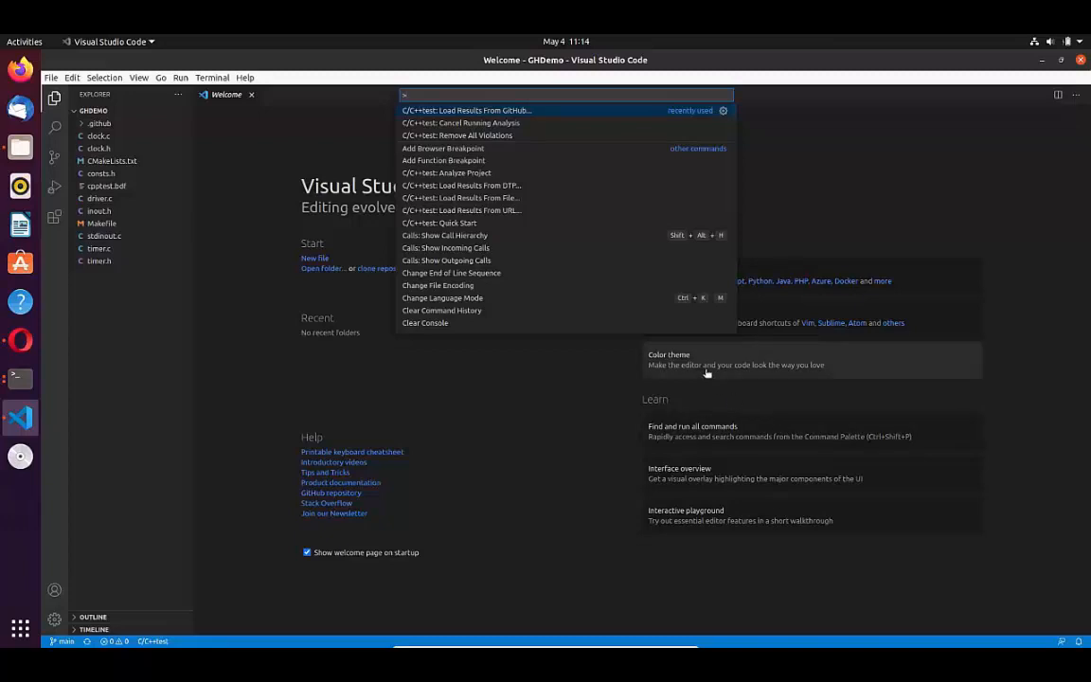
pyautogui.click(478, 111)
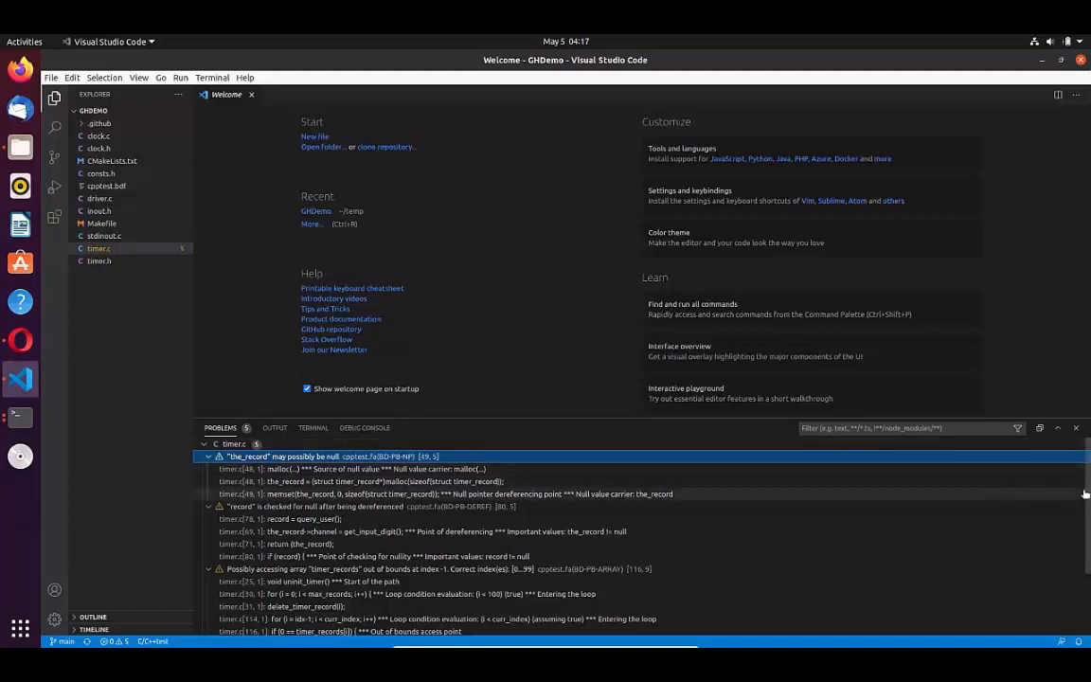
pyautogui.scroll(-3, 1065, 568)
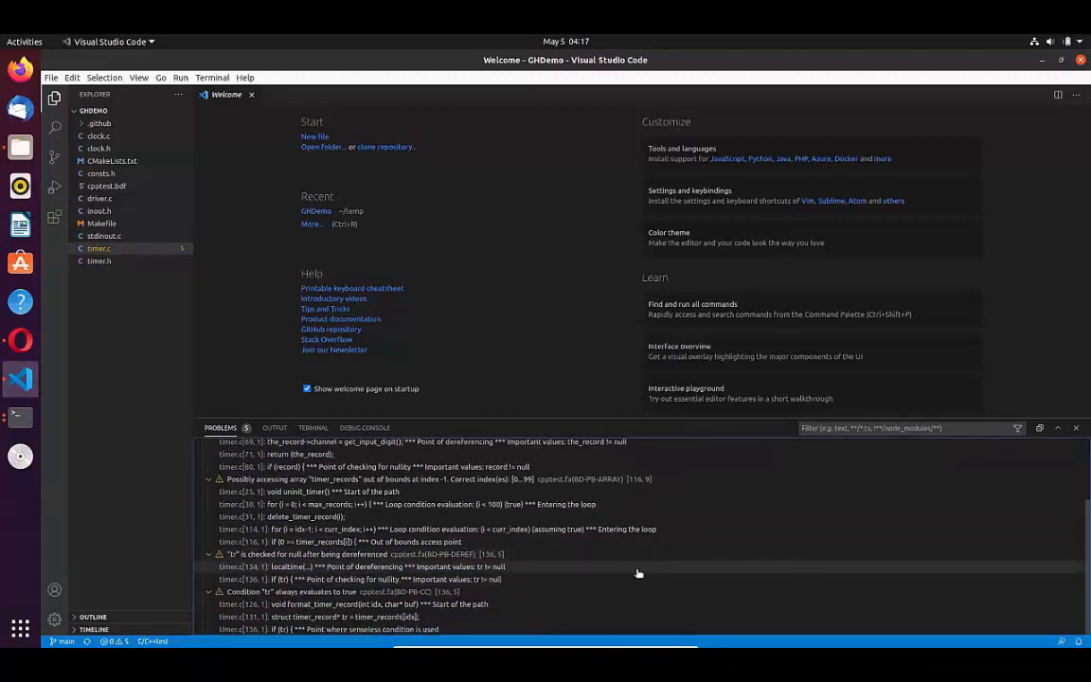
# Step: Fix the "tr" null-check violation by moving if (tr) { above the strftime calls in format_timer_record and indenting both calls
pyautogui.click(373, 557)
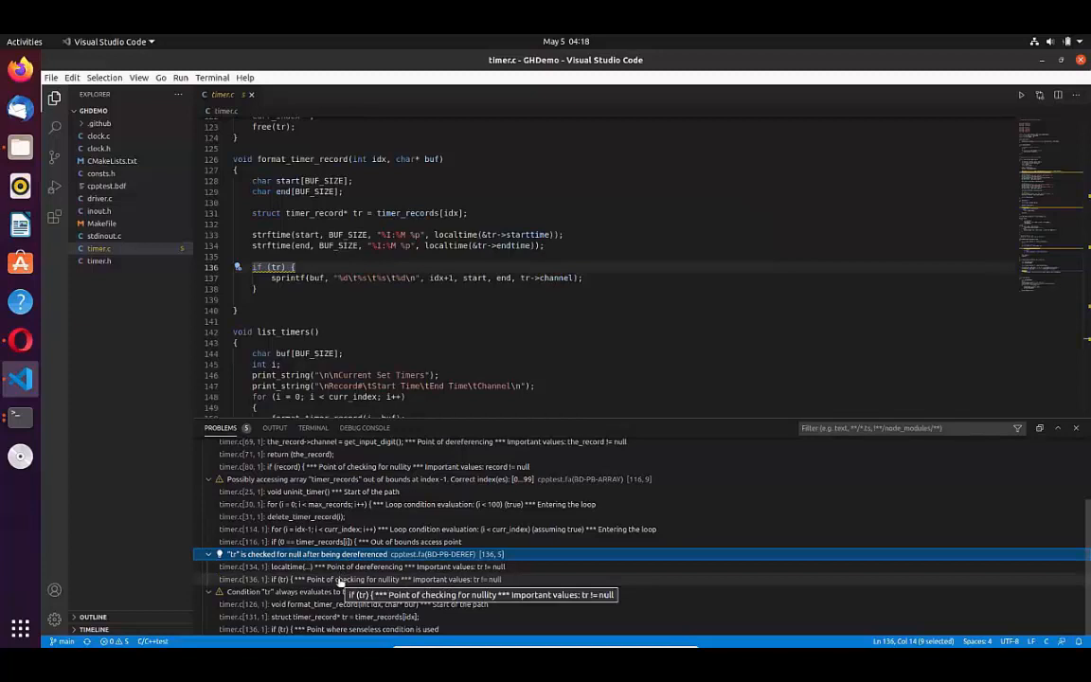
pyautogui.click(307, 269)
pyautogui.hotkey('ctrl', 'shift', 'Left')
pyautogui.hotkey('ctrl', 'shift', 'Left')
pyautogui.hotkey('ctrl', 'shift', 'Left')
pyautogui.hotkey('ctrl', 'shift', 'Left')
pyautogui.hotkey('ctrl', 'shift', 'Left')
pyautogui.hotkey('ctrl', 'x')
pyautogui.press('Up')
pyautogui.press('Up')
pyautogui.press('Up')
pyautogui.press('Up')
pyautogui.hotkey('ctrl', 'v')
pyautogui.press('Down')
pyautogui.press('Home')
pyautogui.press('Tab')
pyautogui.press('Down')
pyautogui.press('Home')
pyautogui.press('Tab')
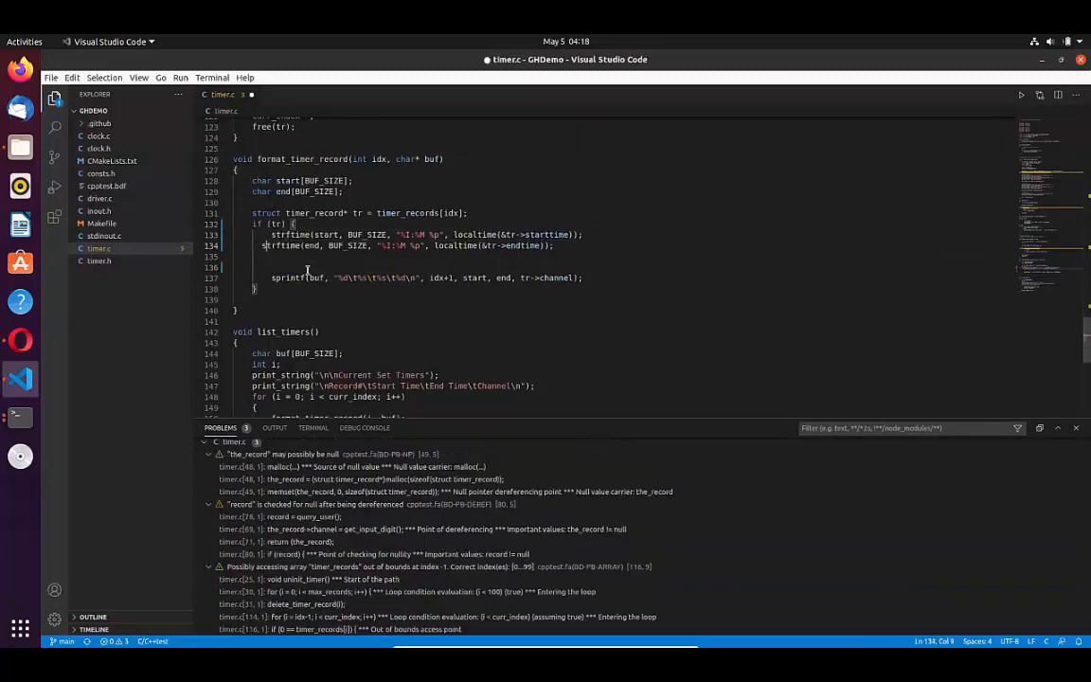
# Step: Suppress the BD-PB-NP violation on the memset line of timer.c with an in-code suppression, giving the reason "Accepted"
pyautogui.click(328, 457)
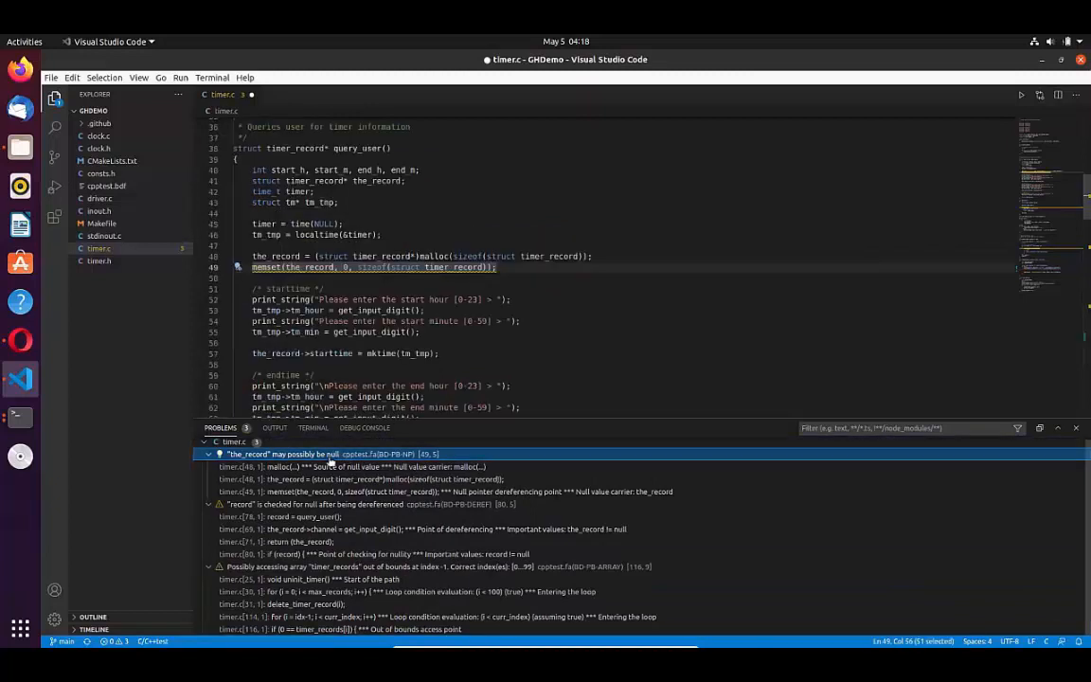
pyautogui.rightClick(331, 460)
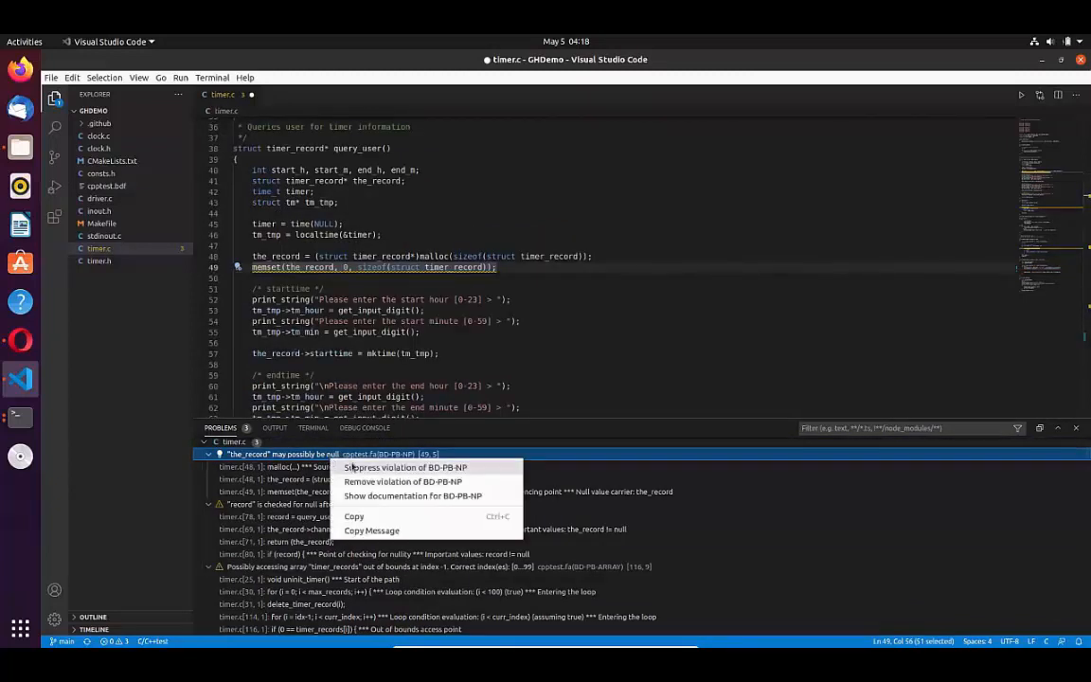
pyautogui.click(351, 466)
pyautogui.write('Accept')
pyautogui.press('Return')
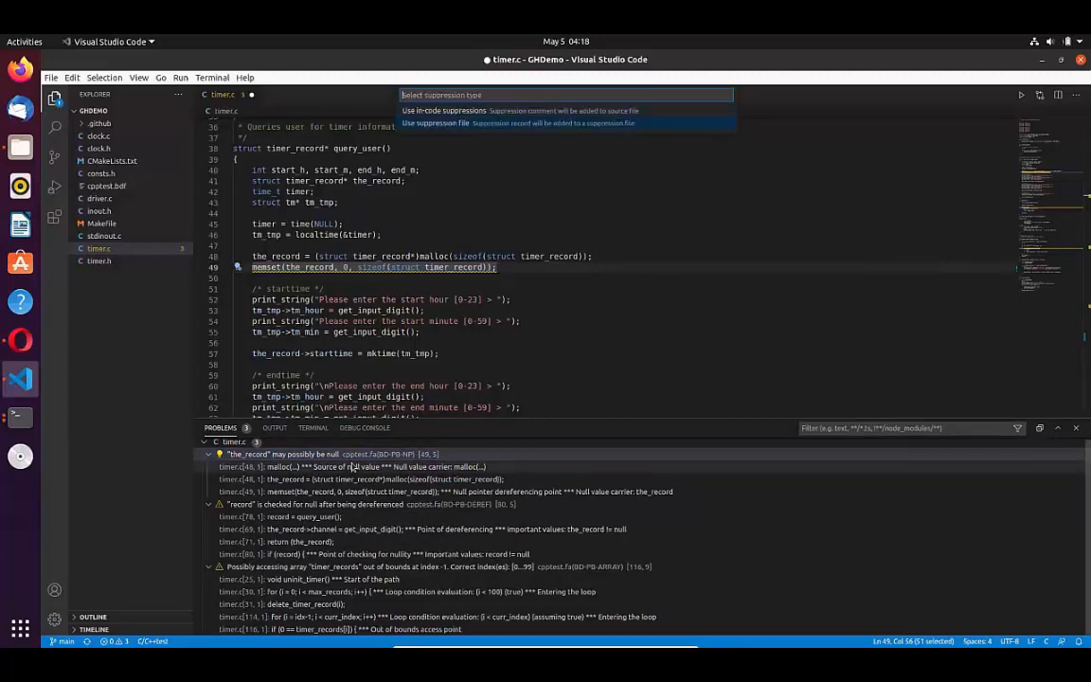
pyautogui.press('Return')
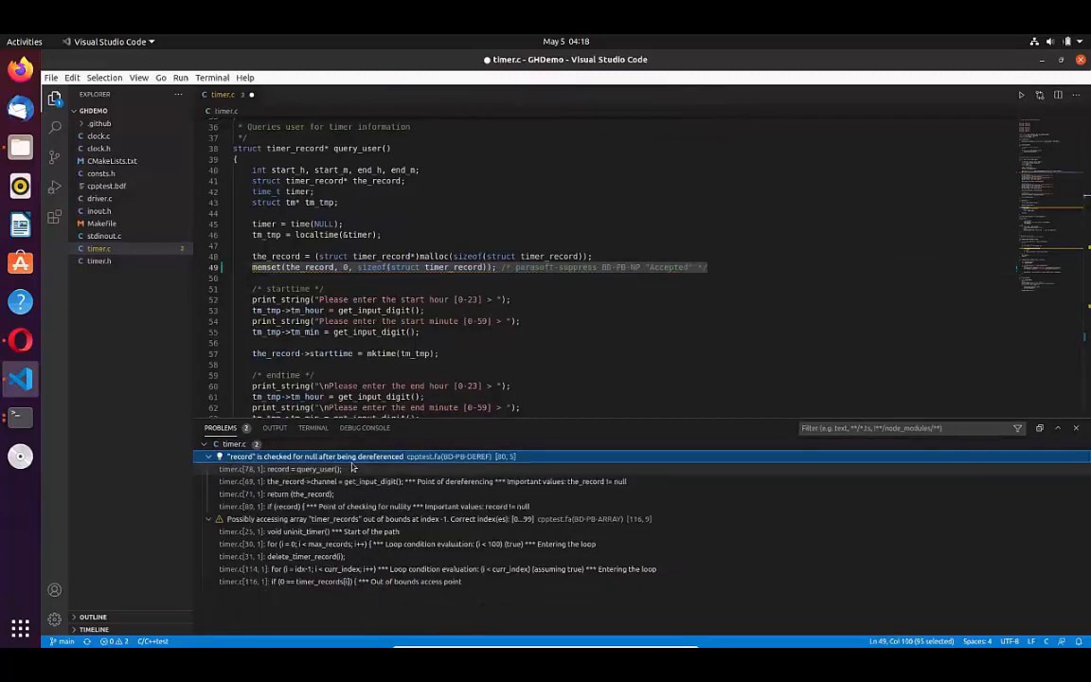
# Step: Save and commit the timer.c changes with the message "Static analysis applied", and push the commit to GitHub
pyautogui.hotkey('ctrl', 's')
pyautogui.click(54, 157)
pyautogui.click(109, 113)
pyautogui.write('Static analysis update')
pyautogui.click(142, 95)
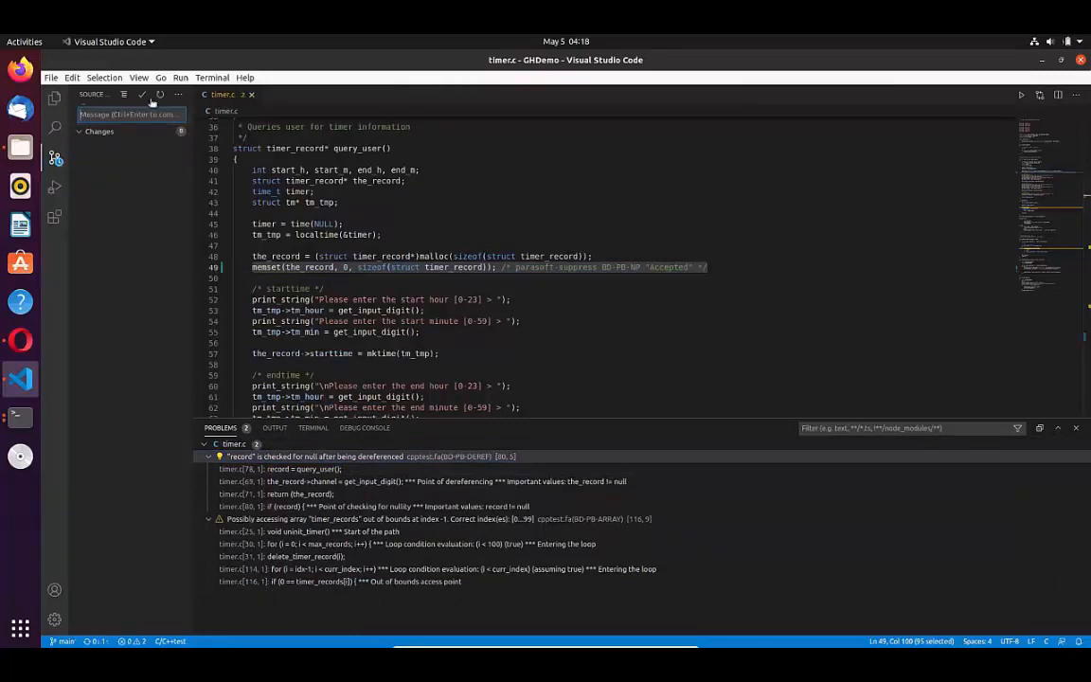
pyautogui.click(178, 96)
pyautogui.click(202, 169)
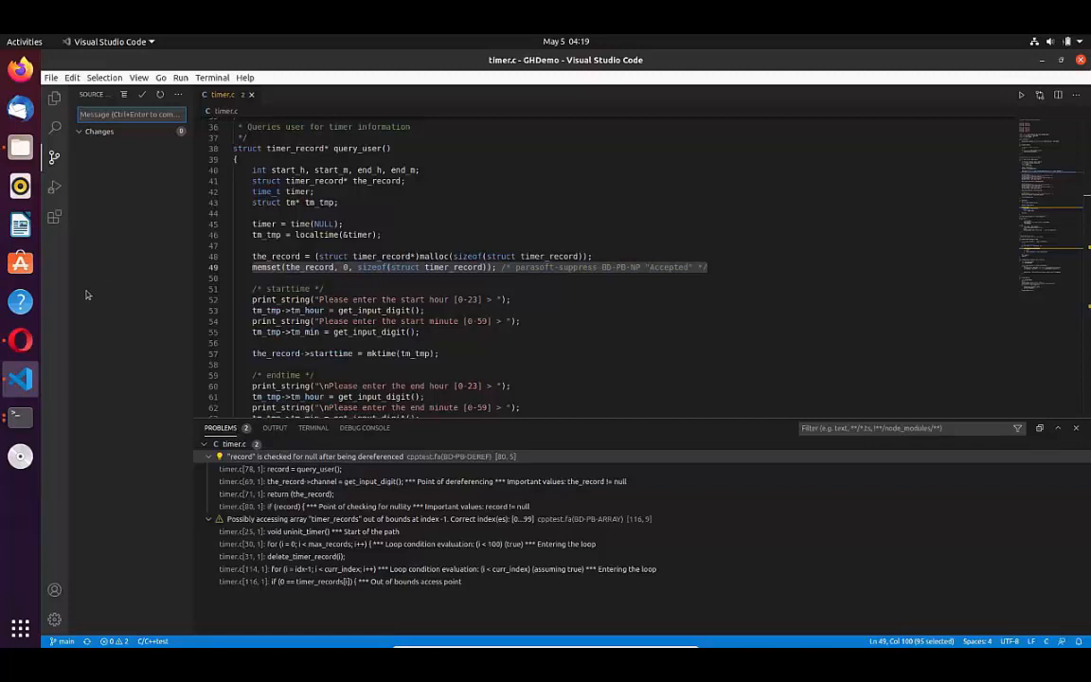
# Step: Switch to the Opera browser, reload the GHDemo repository page, and open the workflow job details for the latest commit
pyautogui.click(20, 339)
pyautogui.press('F5')
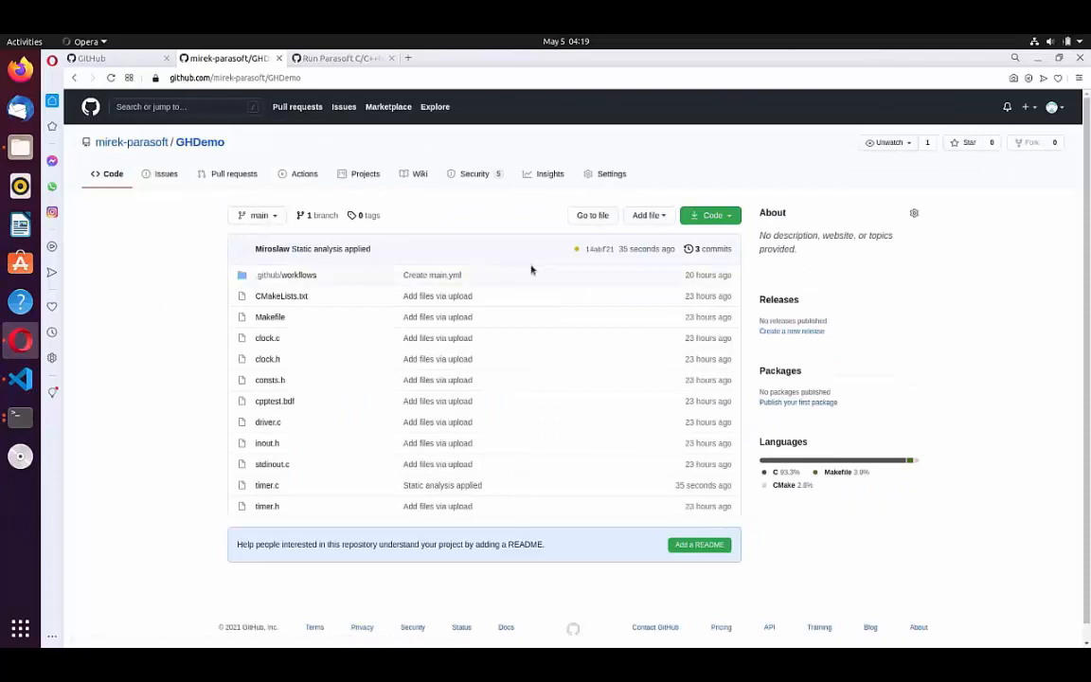
pyautogui.click(577, 251)
pyautogui.click(559, 307)
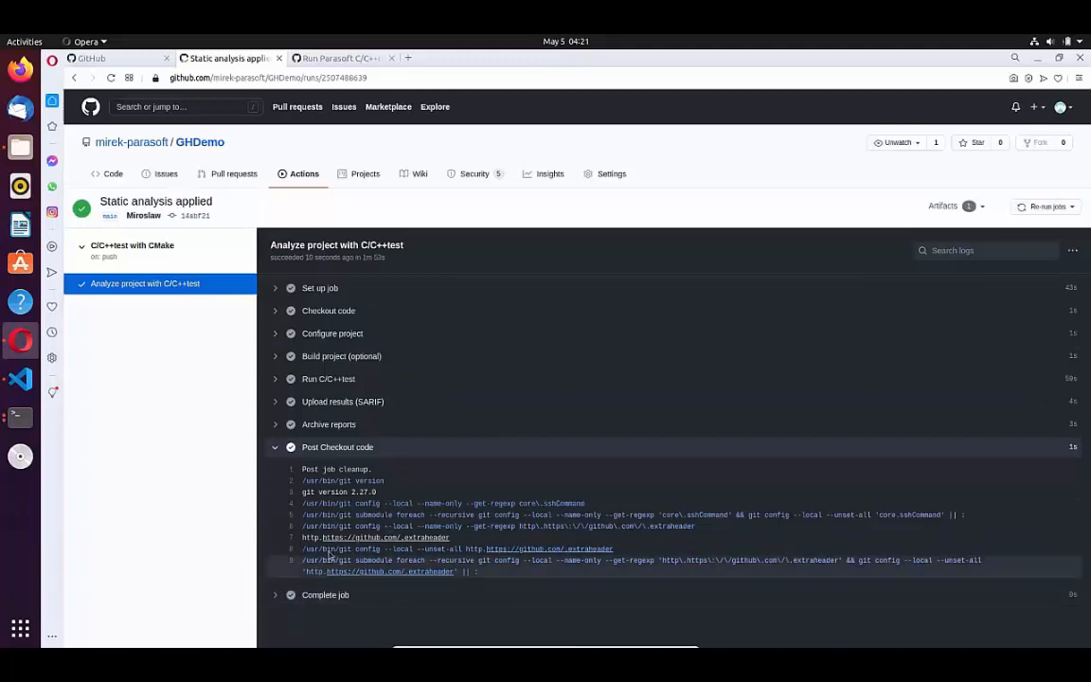
# Step: Open the repository's code scanning alerts to review the violations still open after the new analysis
pyautogui.click(474, 175)
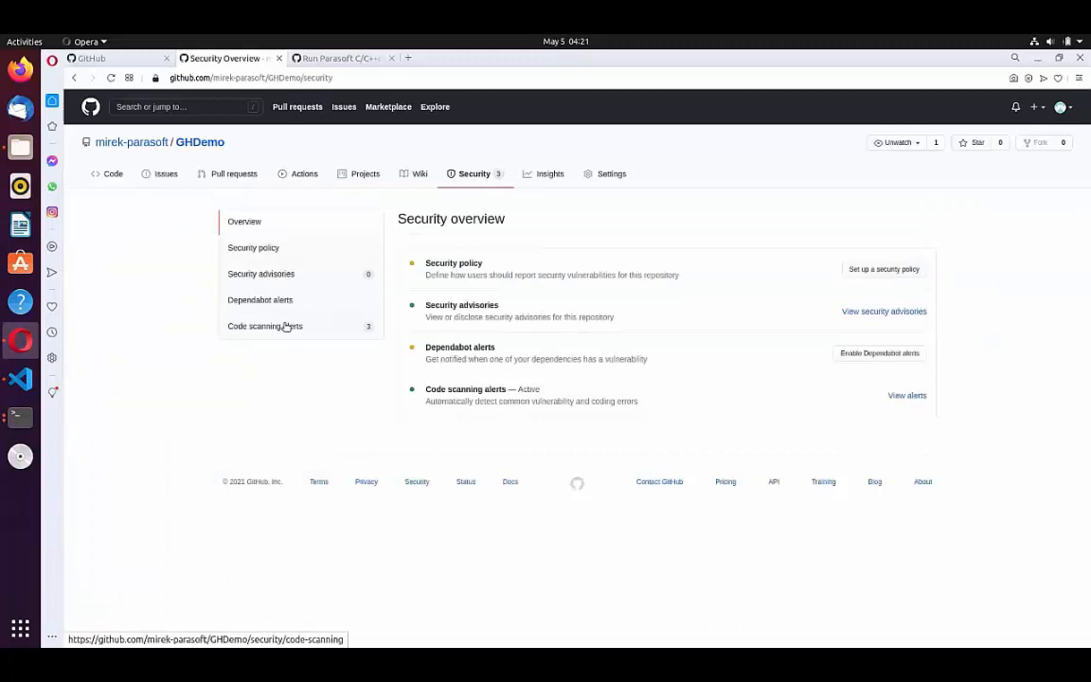
pyautogui.click(286, 326)
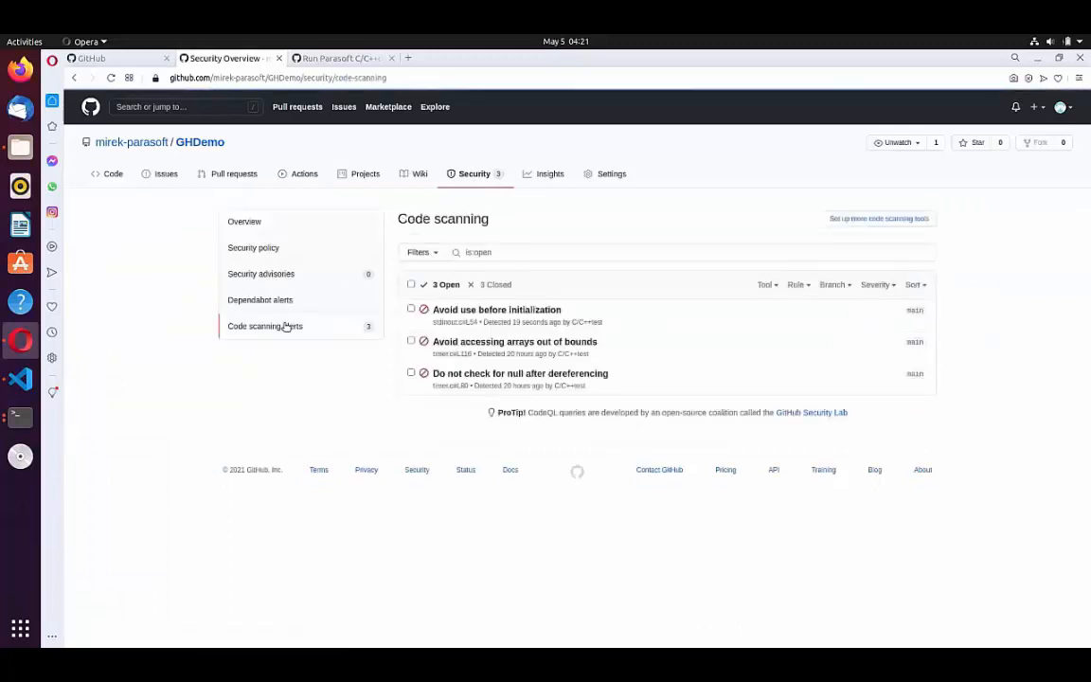